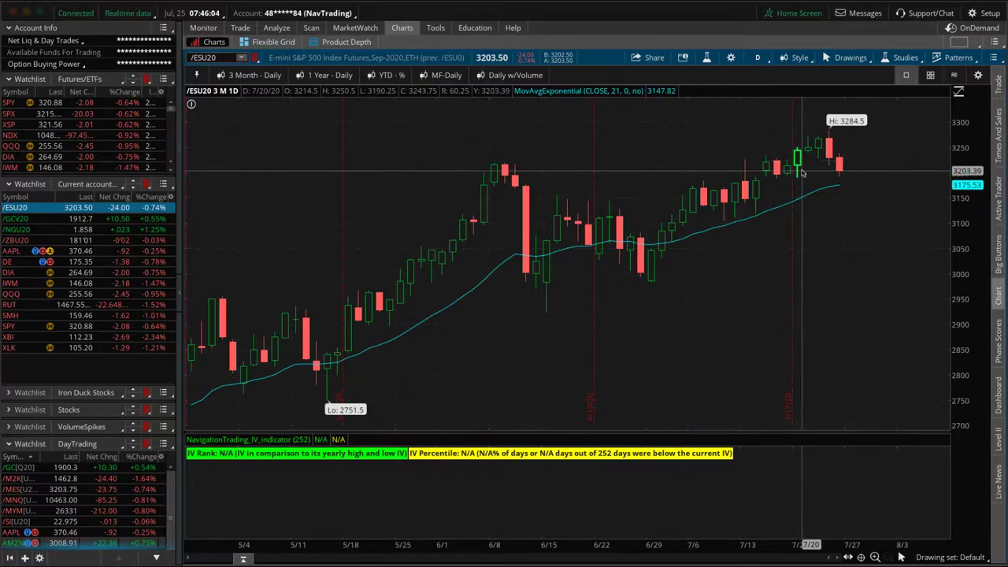
Step: Mark the latest candles on the /ESU20 daily chart, then sketch a choppy rising price path and a falling one
{"action": "mouse_move", "coordinate": [799, 176]}
{"action": "left_mouse_down"}
{"action": "mouse_move", "coordinate": [822, 134]}
{"action": "mouse_move", "coordinate": [844, 180]}
{"action": "left_mouse_up"}
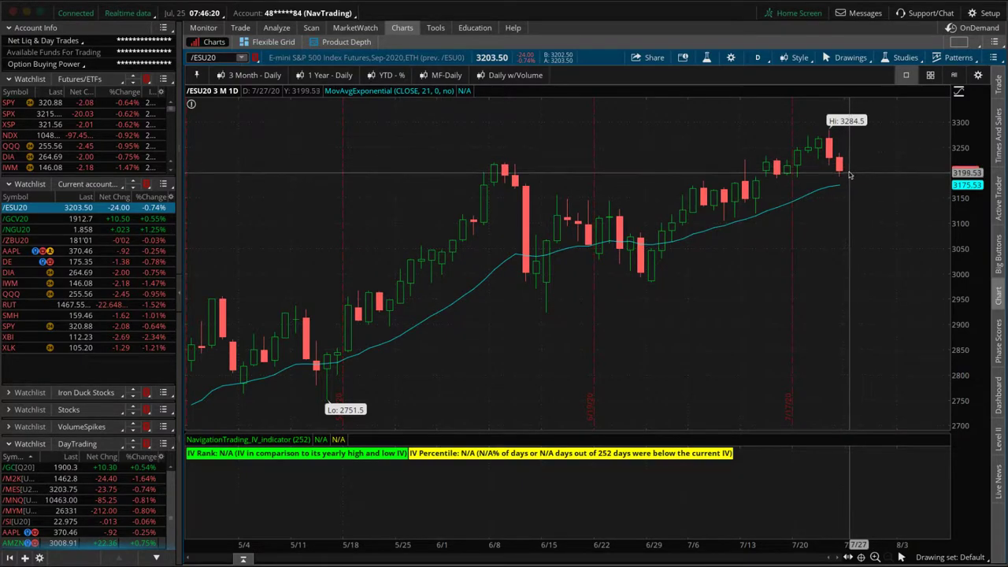
{"action": "left_click_drag", "start_coordinate": [849, 163], "coordinate": [939, 103]}
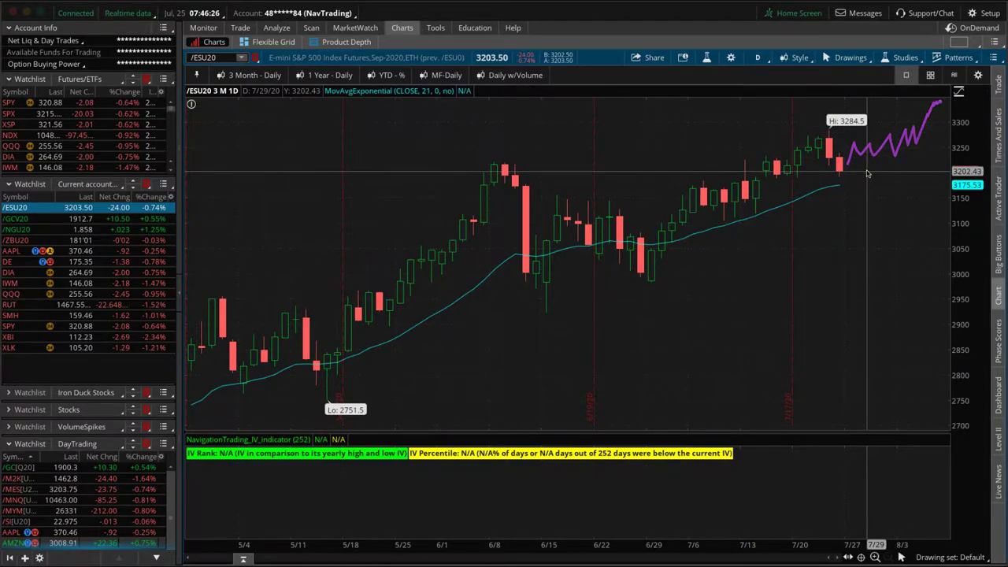
{"action": "mouse_move", "coordinate": [844, 179]}
{"action": "left_mouse_down"}
{"action": "mouse_move", "coordinate": [867, 250]}
{"action": "mouse_move", "coordinate": [870, 238]}
{"action": "left_mouse_up"}
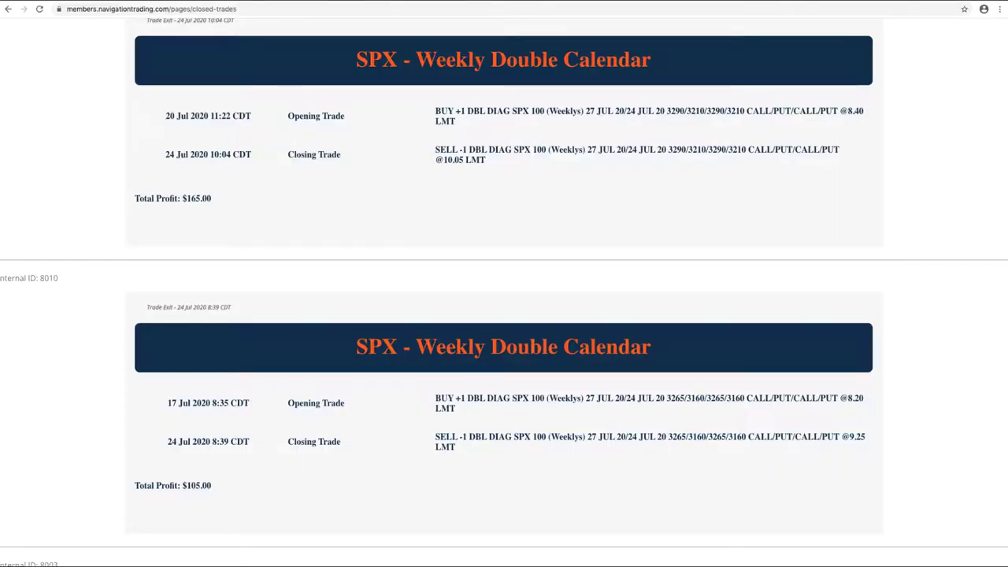
Step: Review the closed SPX Weekly Double Calendar trades and the NavigationALERTS history back to the 20 Jul RUT Iron Duck closing trade
{"action": "scroll", "coordinate": [333, 55], "scroll_direction": "up", "scroll_amount": 3}
{"action": "scroll", "coordinate": [450, 154], "scroll_direction": "down", "scroll_amount": 1}
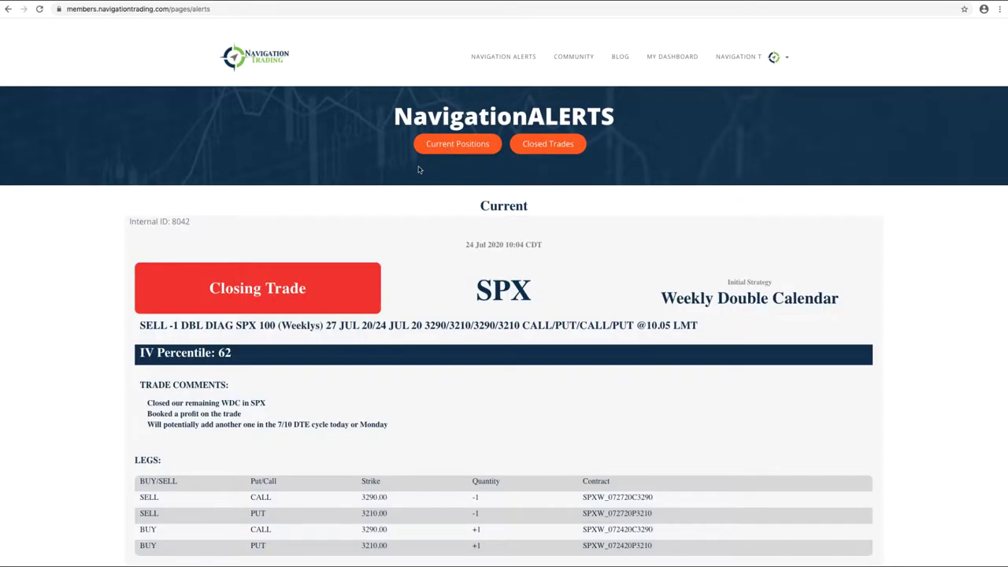
{"action": "scroll", "coordinate": [411, 177], "scroll_direction": "down", "scroll_amount": 6}
{"action": "scroll", "coordinate": [411, 176], "scroll_direction": "down", "scroll_amount": 10}
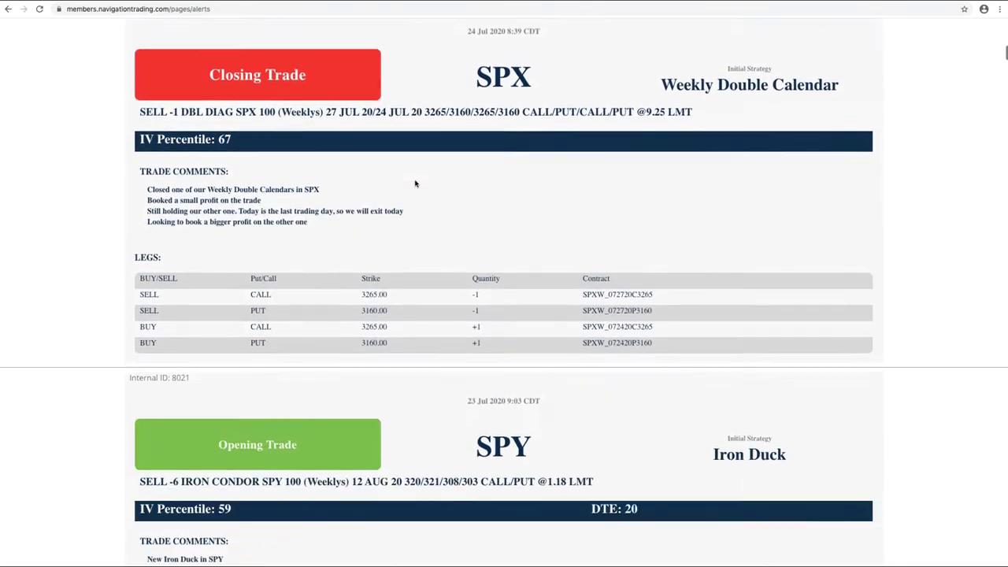
{"action": "scroll", "coordinate": [411, 184], "scroll_direction": "down", "scroll_amount": 20}
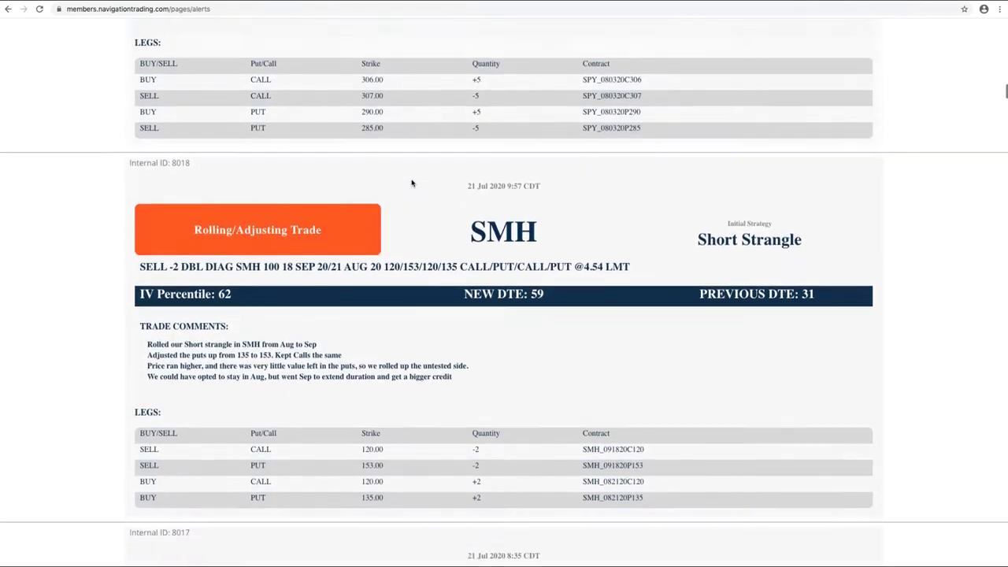
{"action": "scroll", "coordinate": [411, 182], "scroll_direction": "down", "scroll_amount": 7}
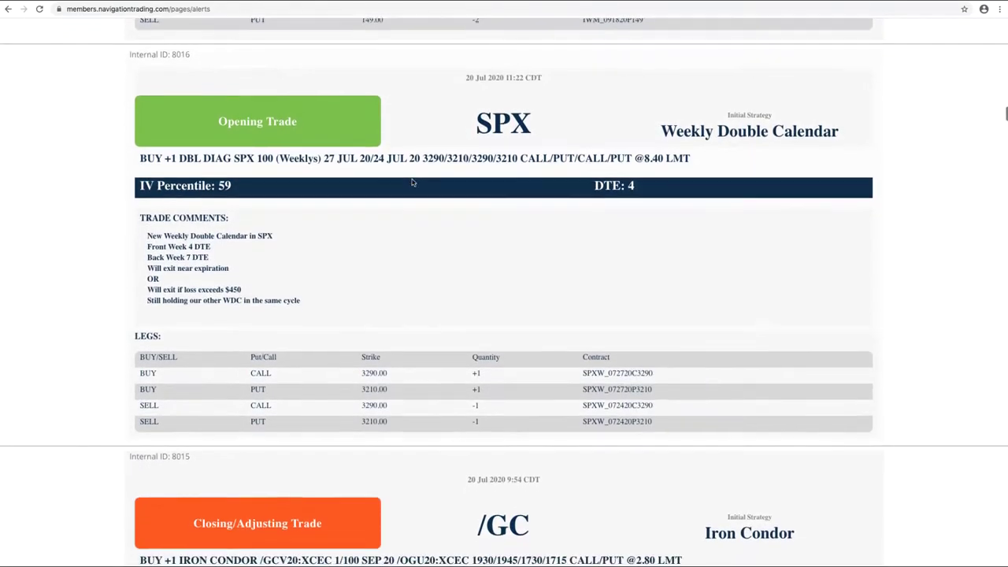
{"action": "scroll", "coordinate": [411, 183], "scroll_direction": "down", "scroll_amount": 9}
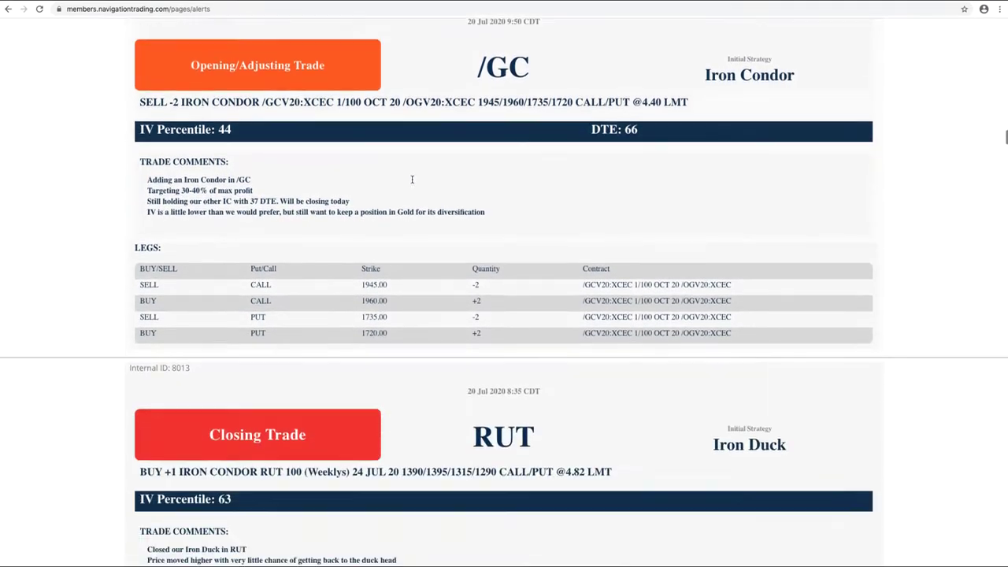
{"action": "scroll", "coordinate": [412, 183], "scroll_direction": "down", "scroll_amount": 3}
{"action": "scroll", "coordinate": [411, 183], "scroll_direction": "up", "scroll_amount": 4}
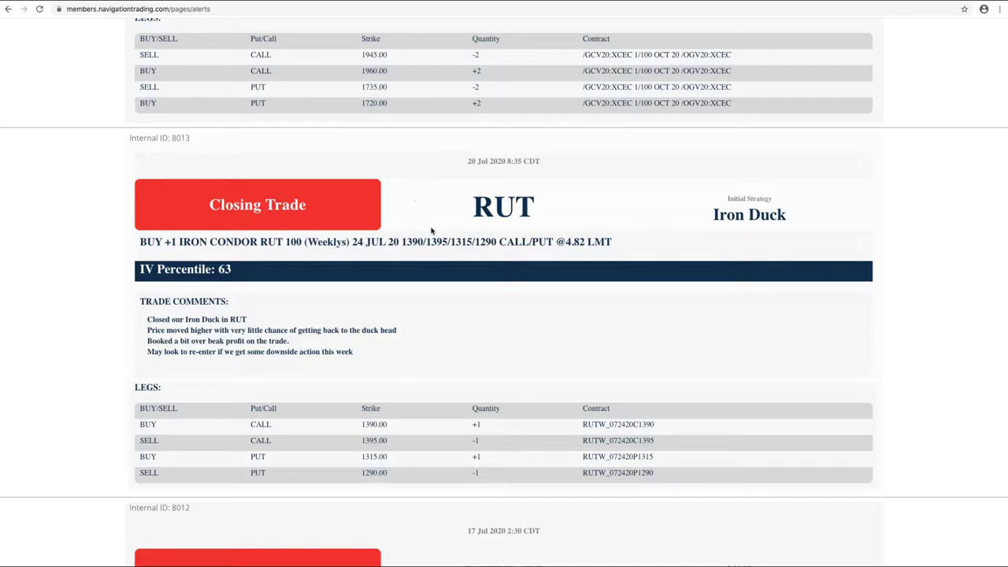
Step: Highlight the DTE in the /GC Iron Condor opening alert and the 37 DTE comment in the /GC closing alert
{"action": "scroll", "coordinate": [437, 229], "scroll_direction": "up", "scroll_amount": 5}
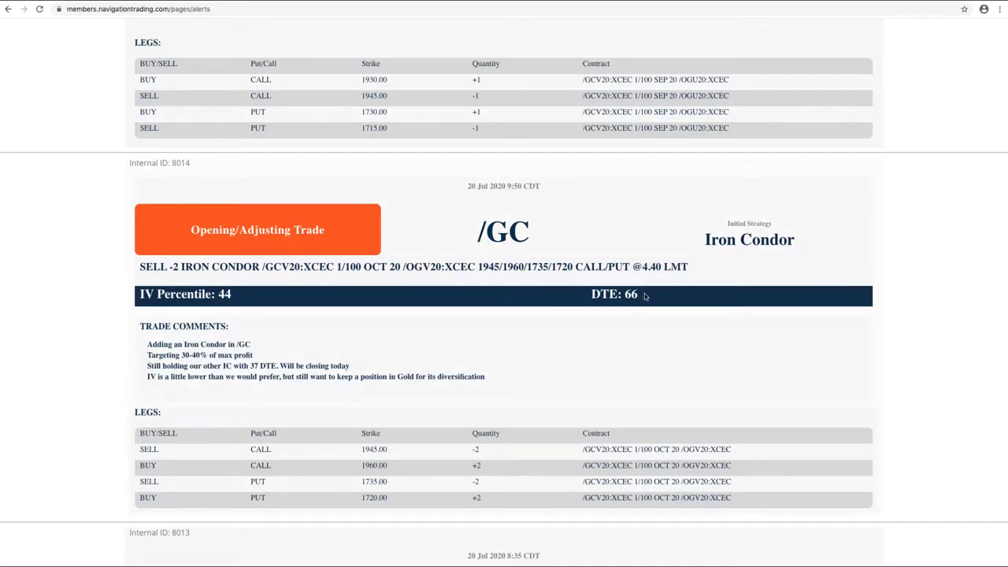
{"action": "left_click_drag", "start_coordinate": [644, 295], "coordinate": [621, 294]}
{"action": "scroll", "coordinate": [510, 310], "scroll_direction": "up", "scroll_amount": 5}
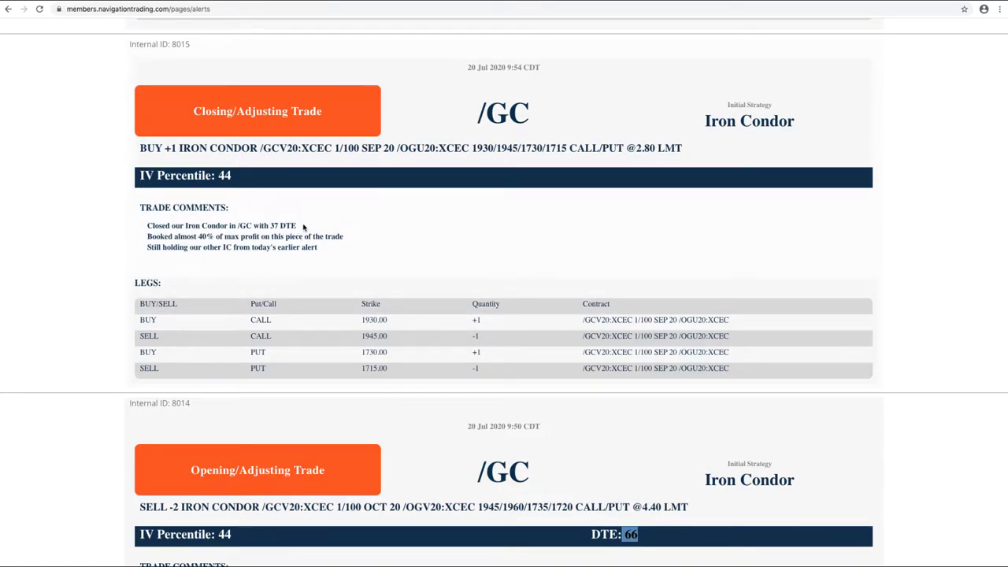
{"action": "left_click_drag", "start_coordinate": [299, 226], "coordinate": [269, 225]}
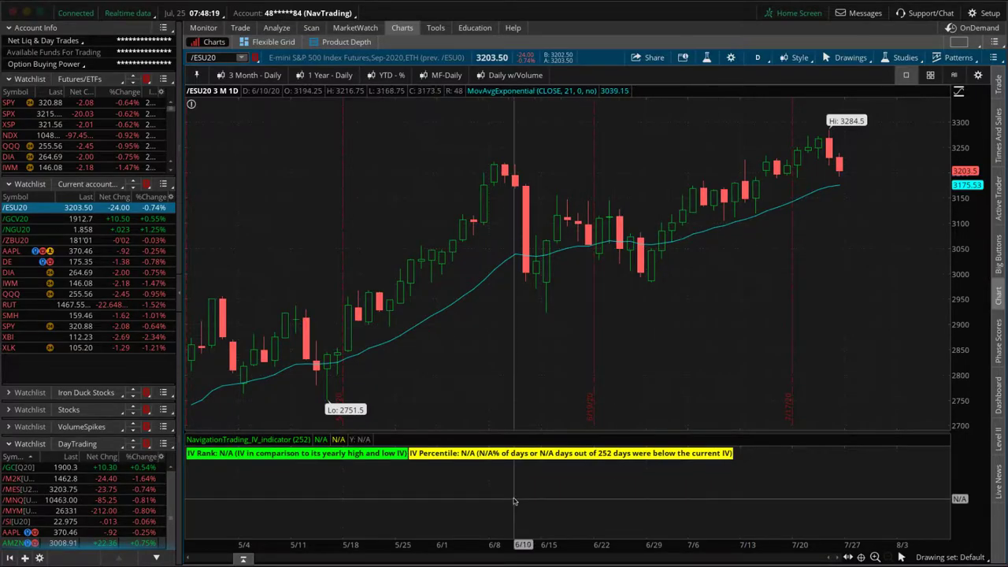
Step: Switch to the trading platform, open the /GCV20 risk profile and stretch its price axis to fit the Iron Condor's profit zone
{"action": "left_click", "coordinate": [162, 221]}
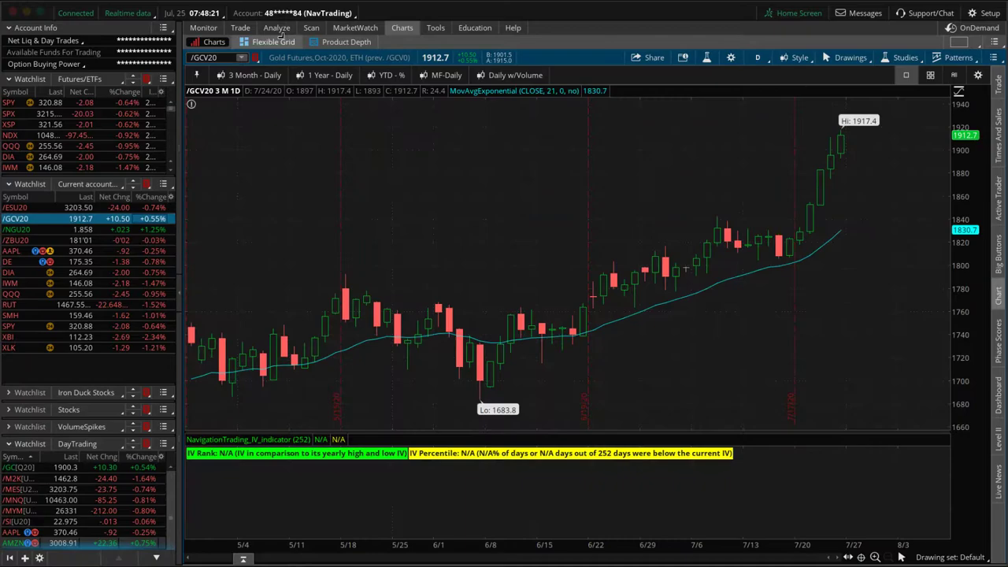
{"action": "left_click", "coordinate": [275, 28]}
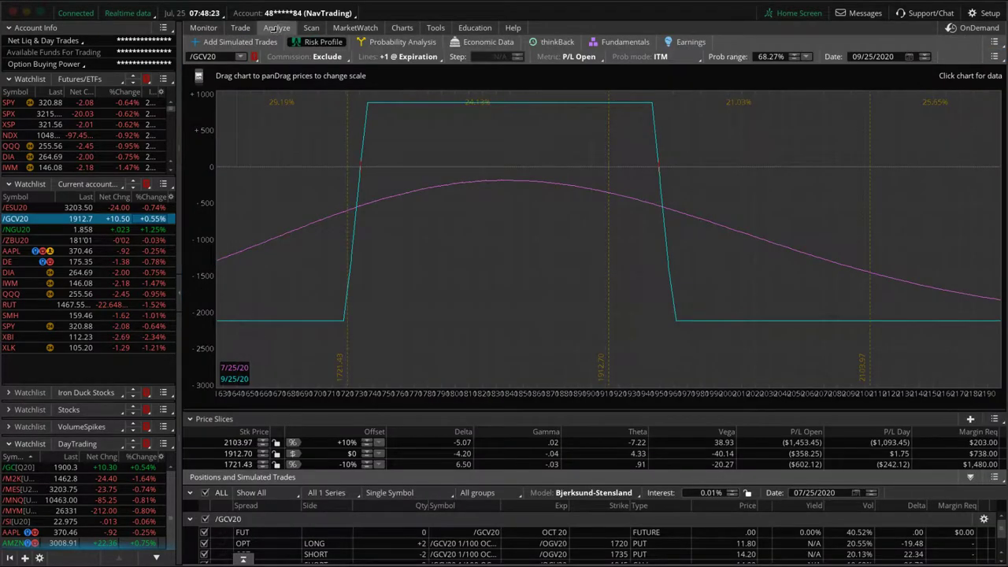
{"action": "left_click_drag", "start_coordinate": [533, 393], "coordinate": [755, 393]}
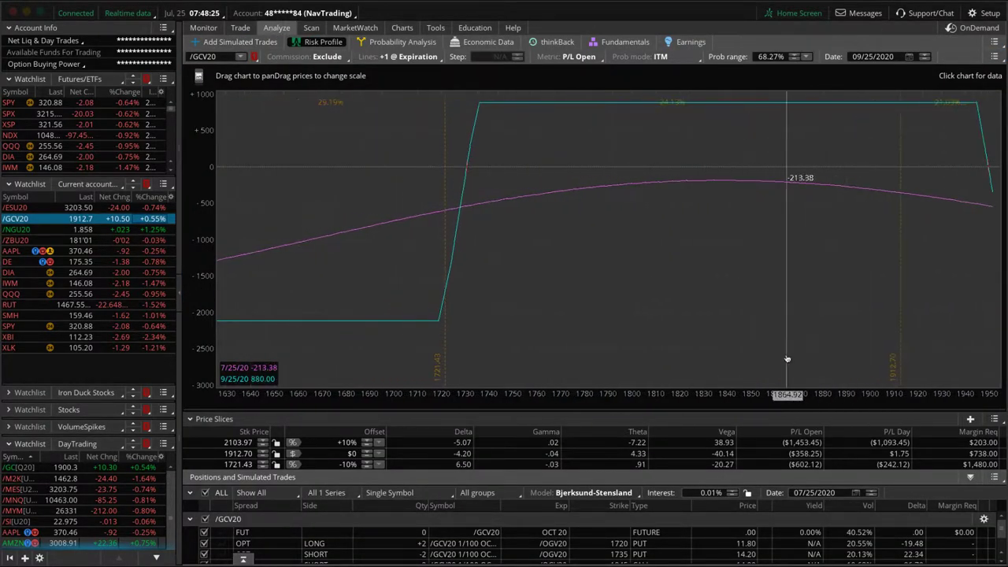
{"action": "left_click_drag", "start_coordinate": [787, 359], "coordinate": [585, 360]}
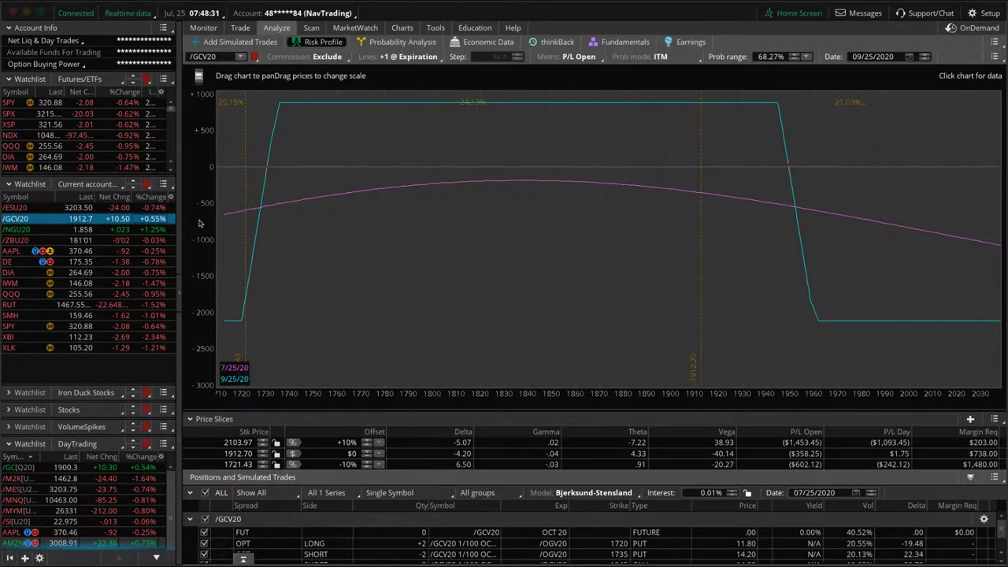
Step: Chart the /GC gold and /SI silver futures and trace the recent rally on each daily chart
{"action": "left_click_drag", "start_coordinate": [169, 106], "coordinate": [170, 139]}
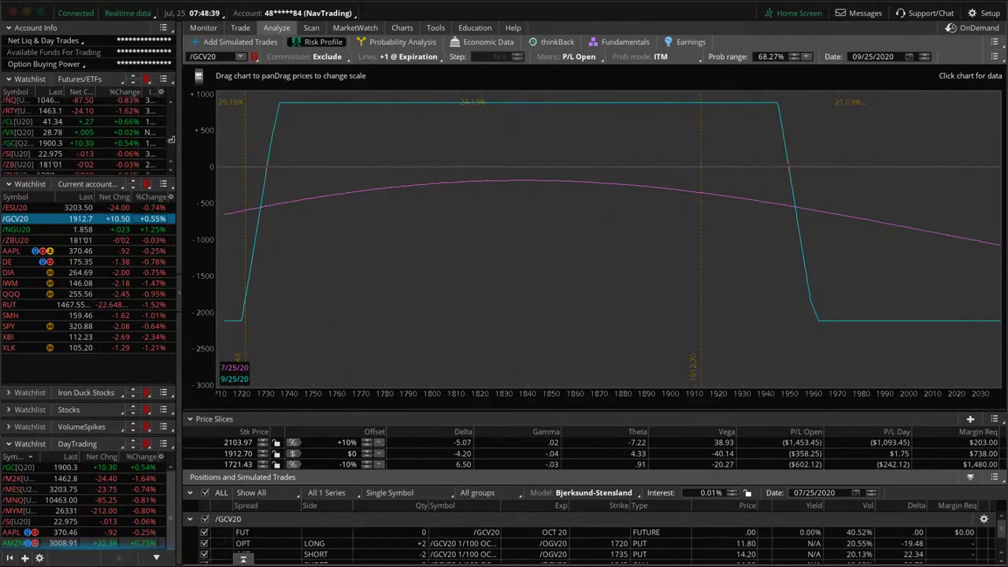
{"action": "left_click", "coordinate": [132, 143]}
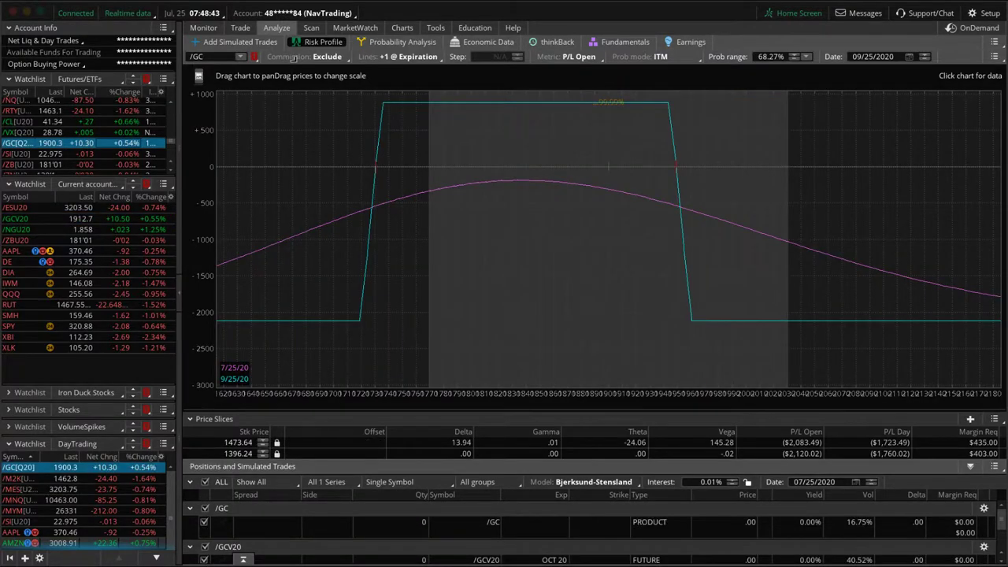
{"action": "left_click", "coordinate": [399, 28]}
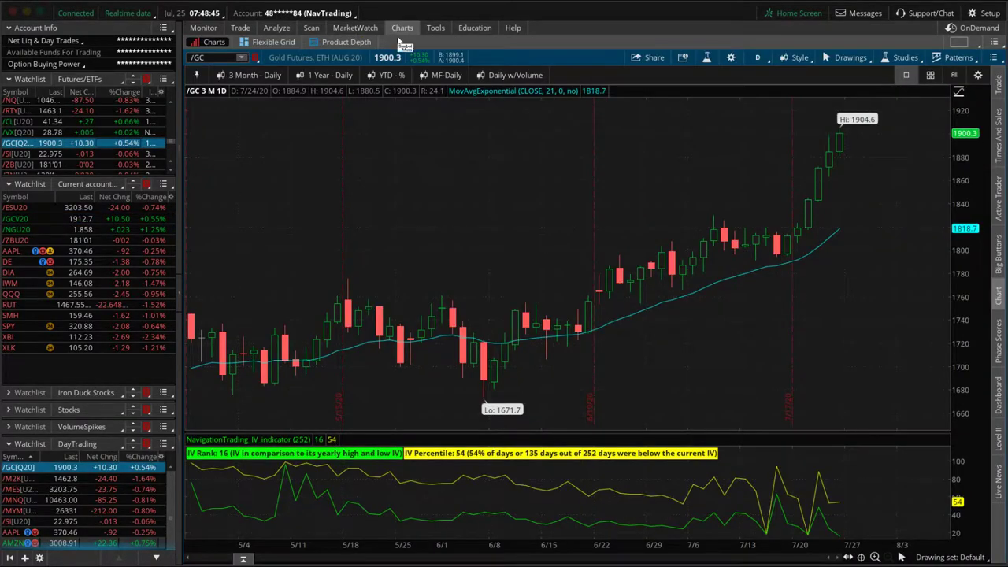
{"action": "left_click_drag", "start_coordinate": [818, 235], "coordinate": [855, 143]}
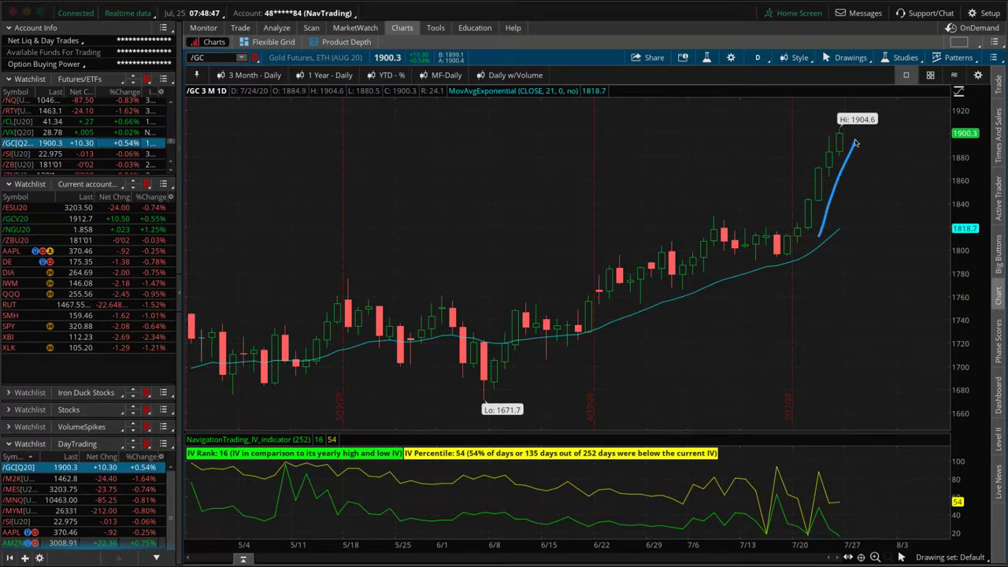
{"action": "left_click", "coordinate": [130, 154]}
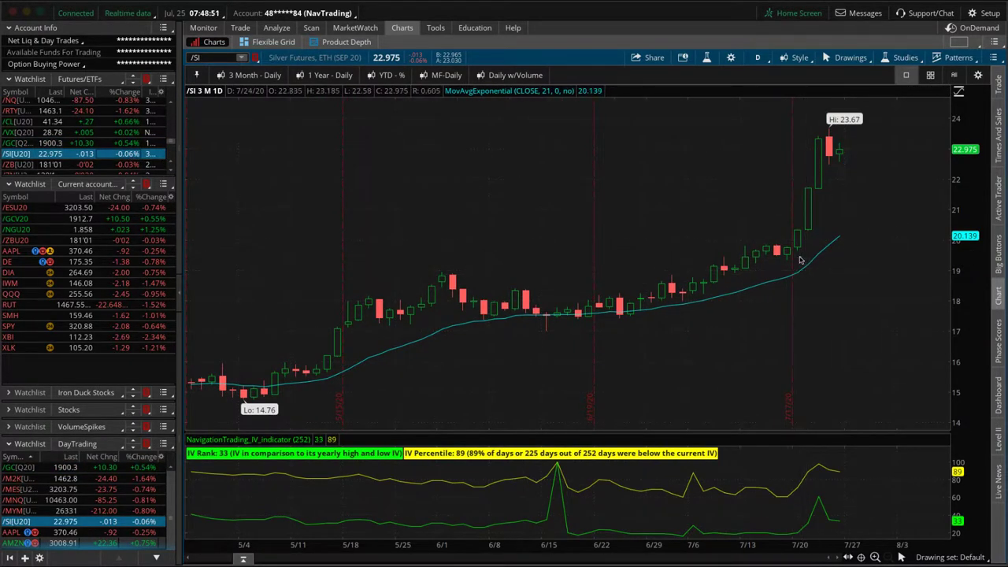
{"action": "mouse_move", "coordinate": [799, 256]}
{"action": "left_mouse_down"}
{"action": "mouse_move", "coordinate": [818, 203]}
{"action": "mouse_move", "coordinate": [821, 137]}
{"action": "left_mouse_up"}
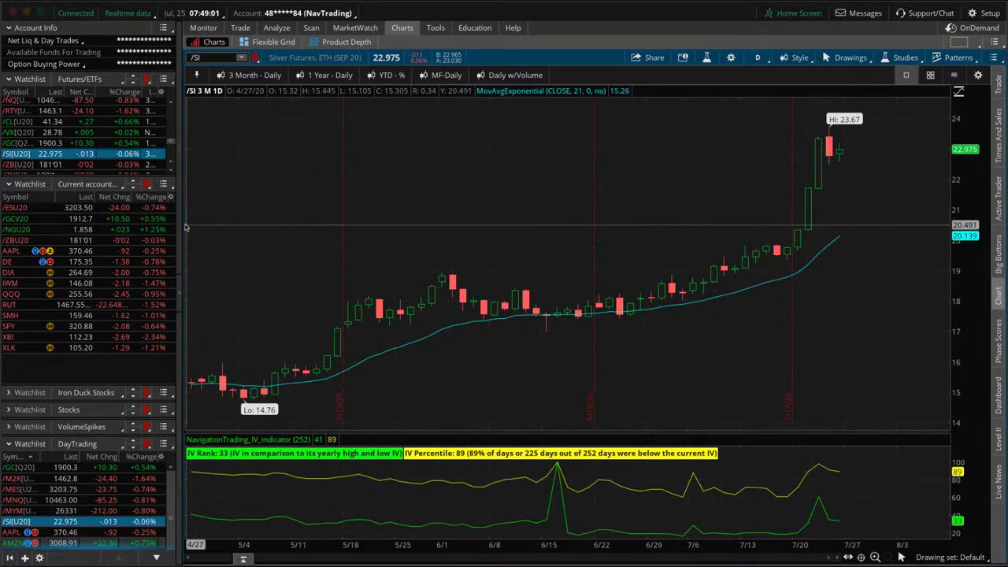
Step: Switch back to the browser and highlight the front-week and back-week DTE comments in the 20 Jul SPX Weekly Double Calendar alert
{"action": "key", "text": "super+Tab"}
{"action": "scroll", "coordinate": [403, 207], "scroll_direction": "up", "scroll_amount": 5}
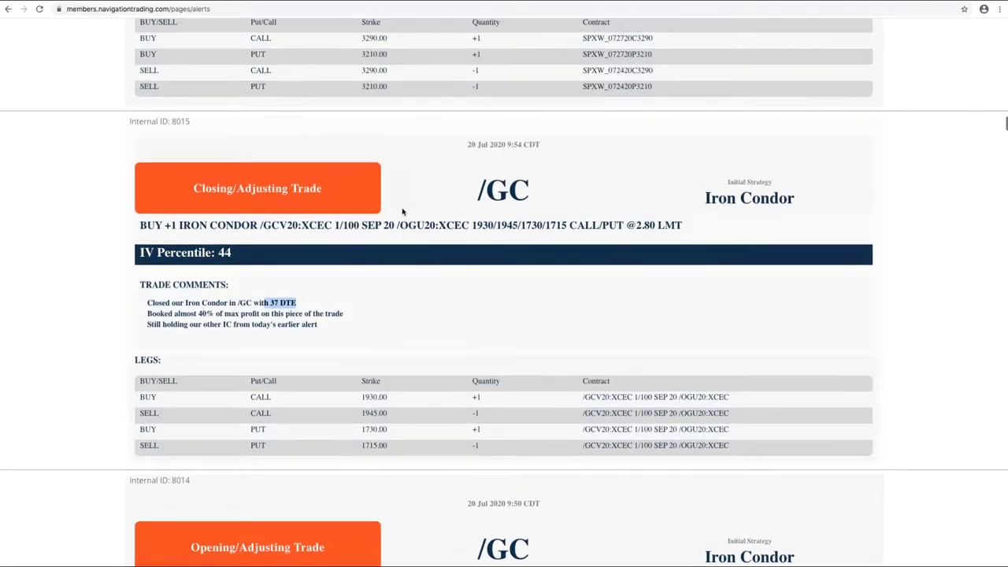
{"action": "scroll", "coordinate": [402, 207], "scroll_direction": "up", "scroll_amount": 1}
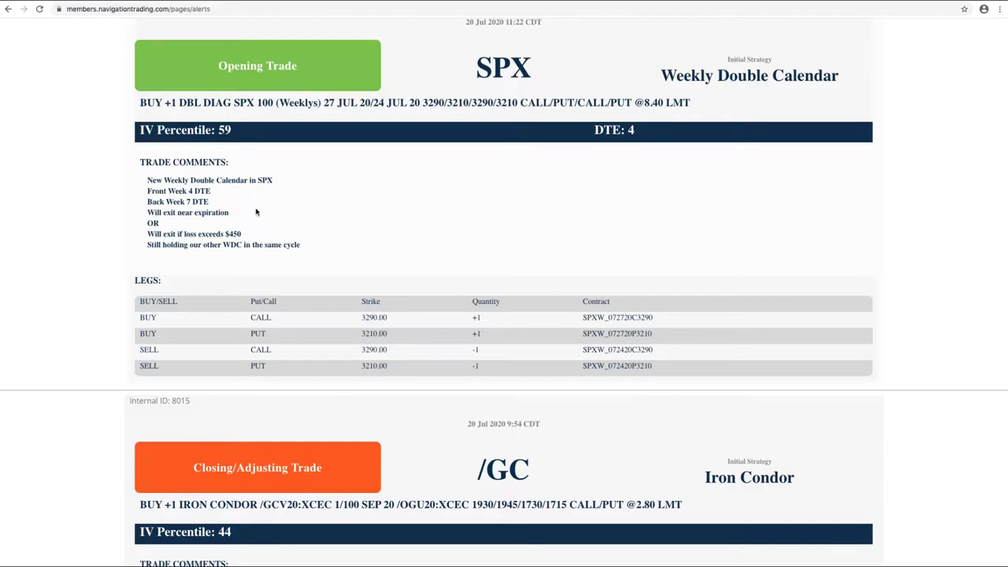
{"action": "left_click_drag", "start_coordinate": [187, 191], "coordinate": [214, 192]}
{"action": "left_click", "coordinate": [205, 201]}
Step: Highlight the Bunker Trade strategy name and the 60 DTE comment in the 21 Jul IWM closing alert
{"action": "scroll", "coordinate": [461, 204], "scroll_direction": "up", "scroll_amount": 6}
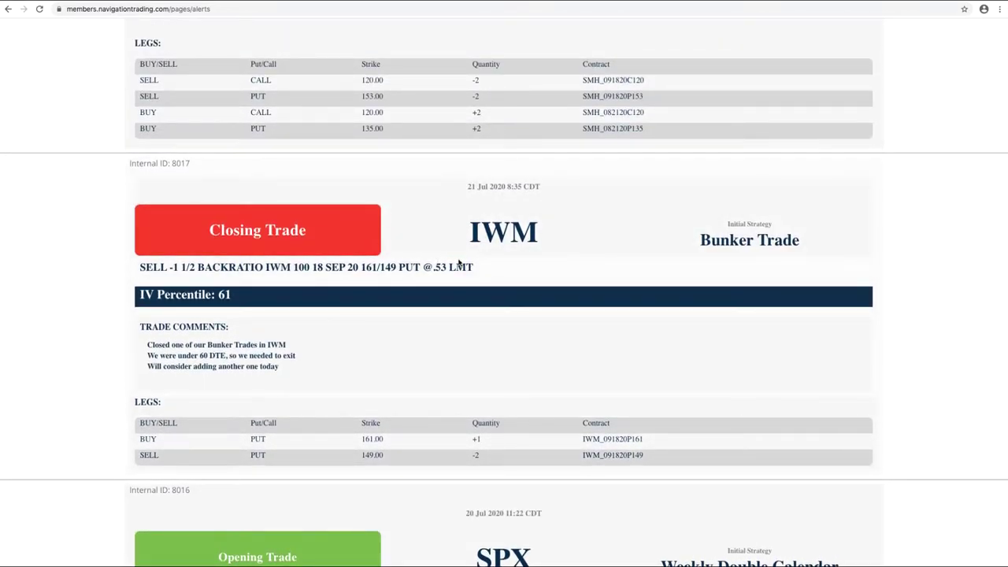
{"action": "left_click_drag", "start_coordinate": [699, 241], "coordinate": [802, 242]}
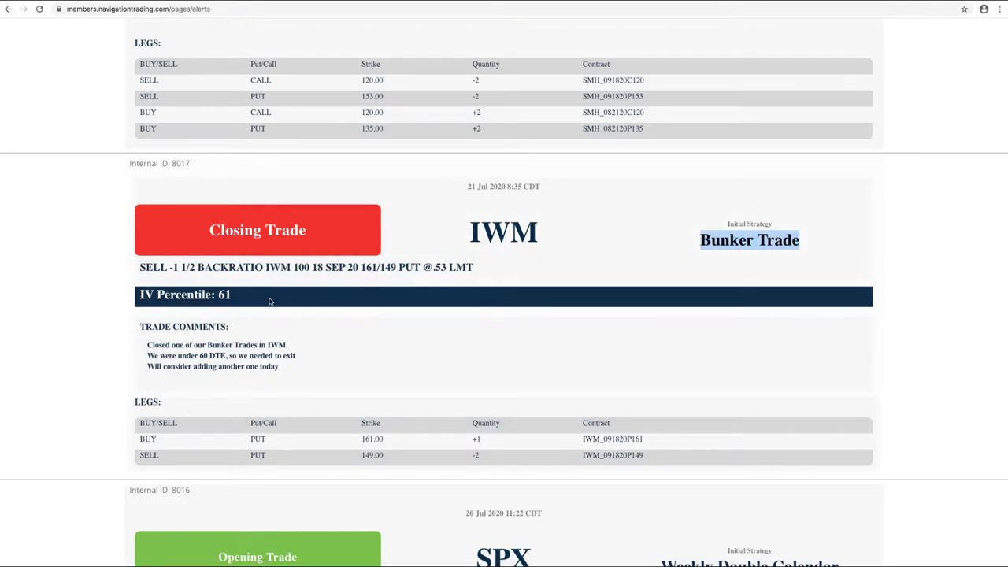
{"action": "left_click_drag", "start_coordinate": [201, 356], "coordinate": [223, 356]}
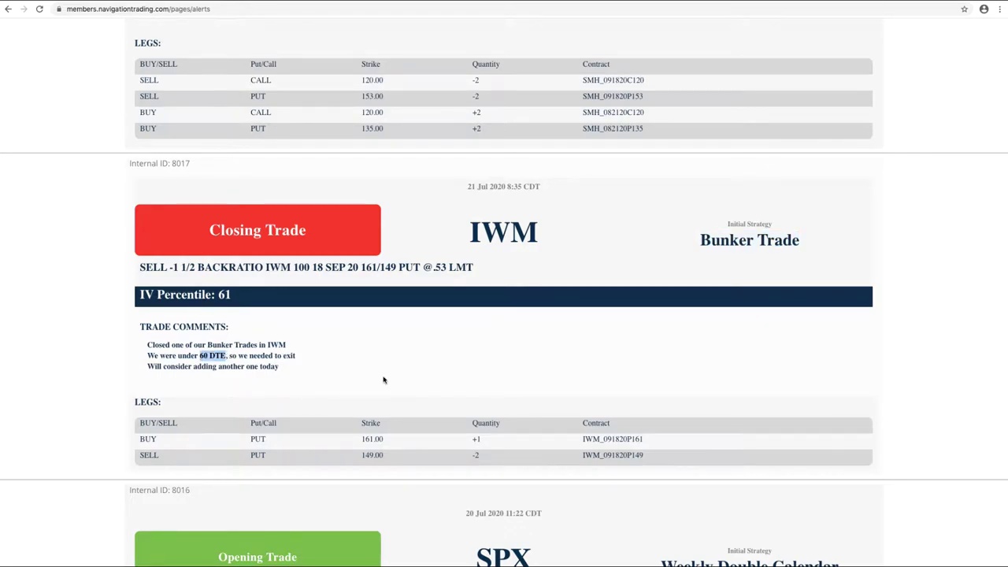
{"action": "mouse_move", "coordinate": [391, 339]}
{"action": "left_mouse_down"}
{"action": "mouse_move", "coordinate": [403, 356]}
{"action": "mouse_move", "coordinate": [452, 358]}
{"action": "mouse_move", "coordinate": [550, 341]}
{"action": "left_mouse_up"}
Step: Highlight the previous DTE, the new DTE and the Sep expiration in the SMH Short Strangle rolling alert
{"action": "scroll", "coordinate": [396, 321], "scroll_direction": "up", "scroll_amount": 5}
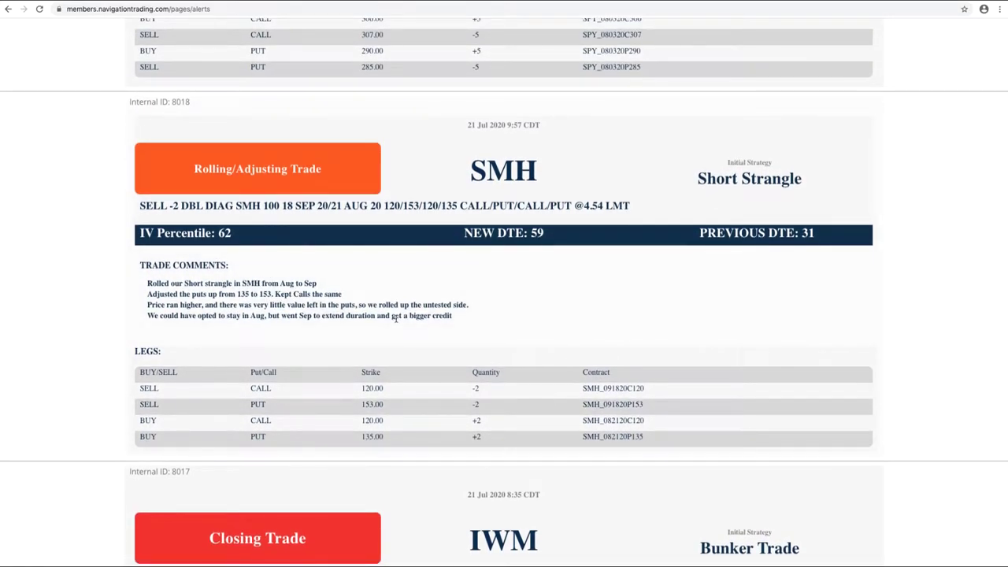
{"action": "double_click", "coordinate": [812, 232]}
{"action": "left_click_drag", "start_coordinate": [543, 233], "coordinate": [537, 233]}
{"action": "left_click", "coordinate": [781, 283]}
{"action": "left_click_drag", "start_coordinate": [305, 283], "coordinate": [319, 285]}
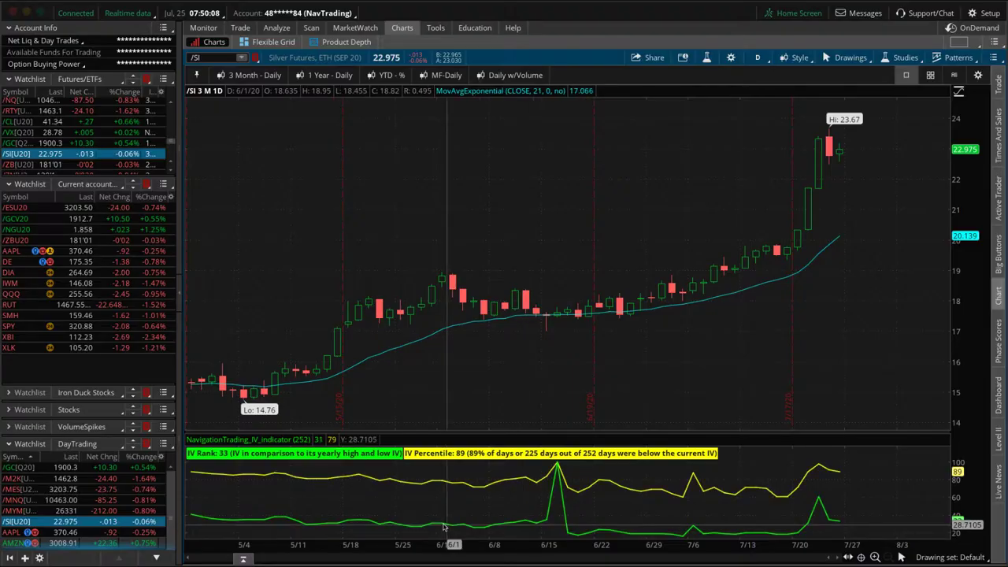
Step: Switch to the trading platform, chart SMH and open the risk profile of its short strangle
{"action": "left_click", "coordinate": [150, 315]}
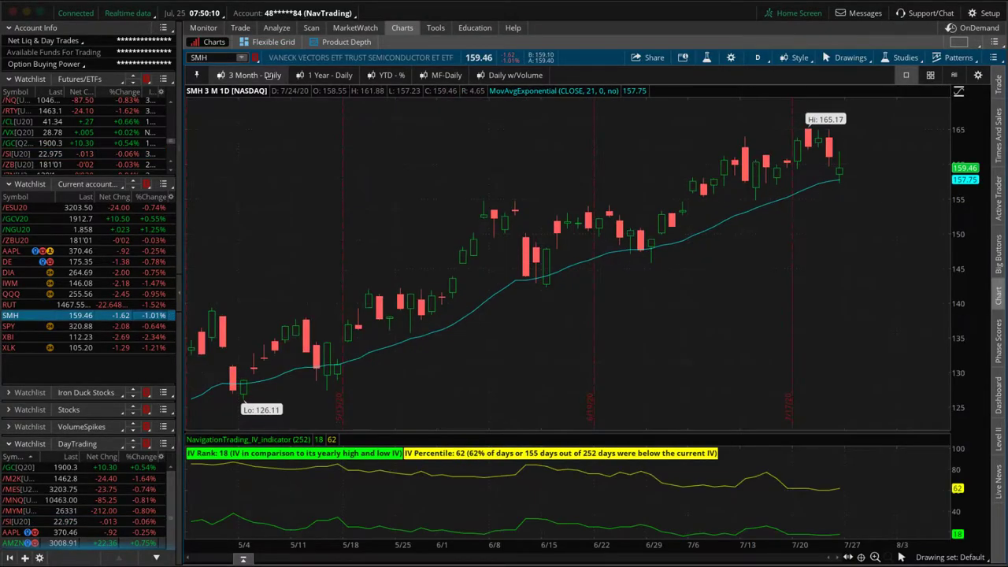
{"action": "left_click", "coordinate": [276, 27]}
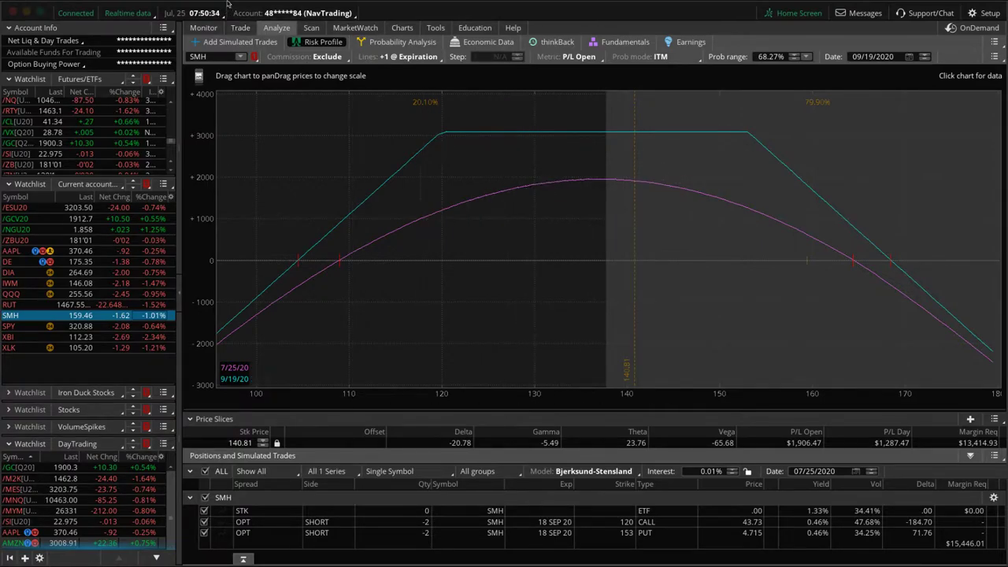
Step: Return to the browser and review the 21 Jul SPY Iron Duck closing alert and the 22 Jul RUT Iron Duck opening alert
{"action": "key", "text": "alt+Tab"}
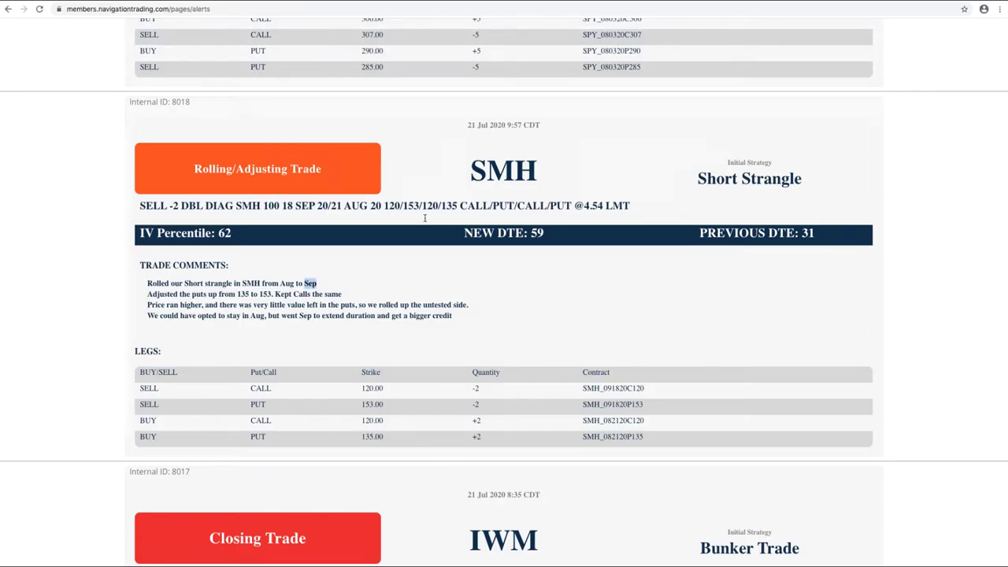
{"action": "scroll", "coordinate": [418, 206], "scroll_direction": "up", "scroll_amount": 5}
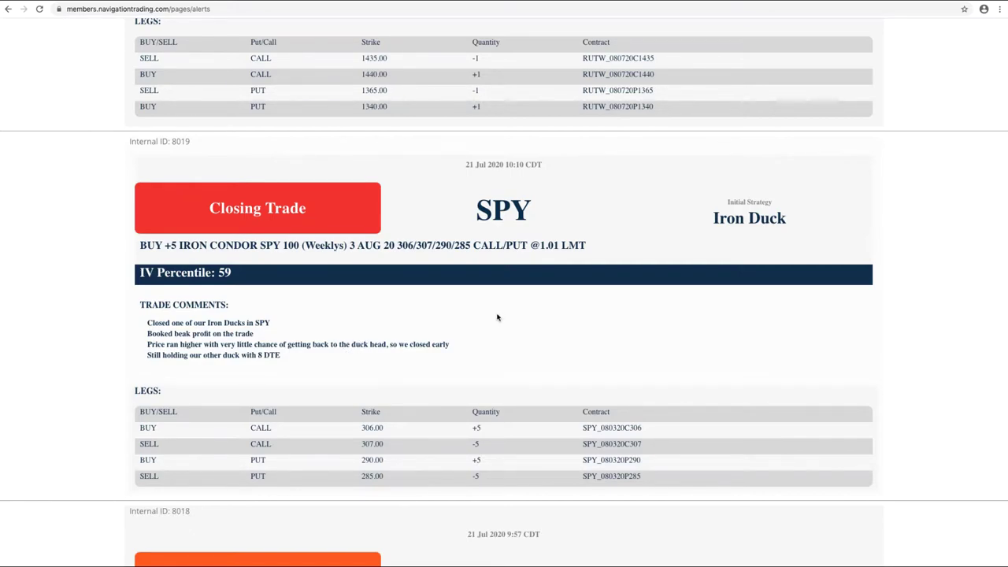
{"action": "scroll", "coordinate": [501, 317], "scroll_direction": "up", "scroll_amount": 3}
{"action": "scroll", "coordinate": [502, 314], "scroll_direction": "up", "scroll_amount": 3}
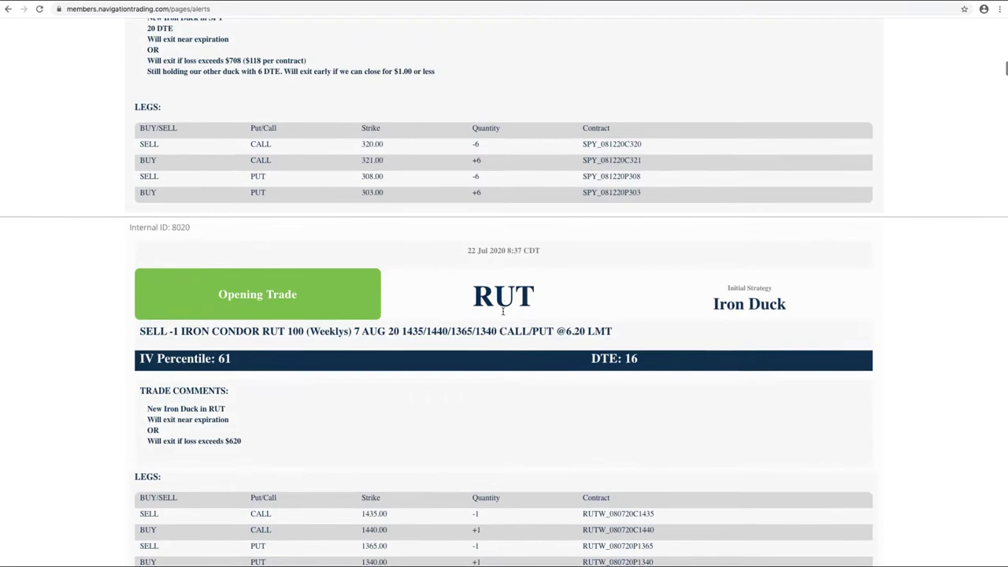
{"action": "scroll", "coordinate": [502, 314], "scroll_direction": "down", "scroll_amount": 1}
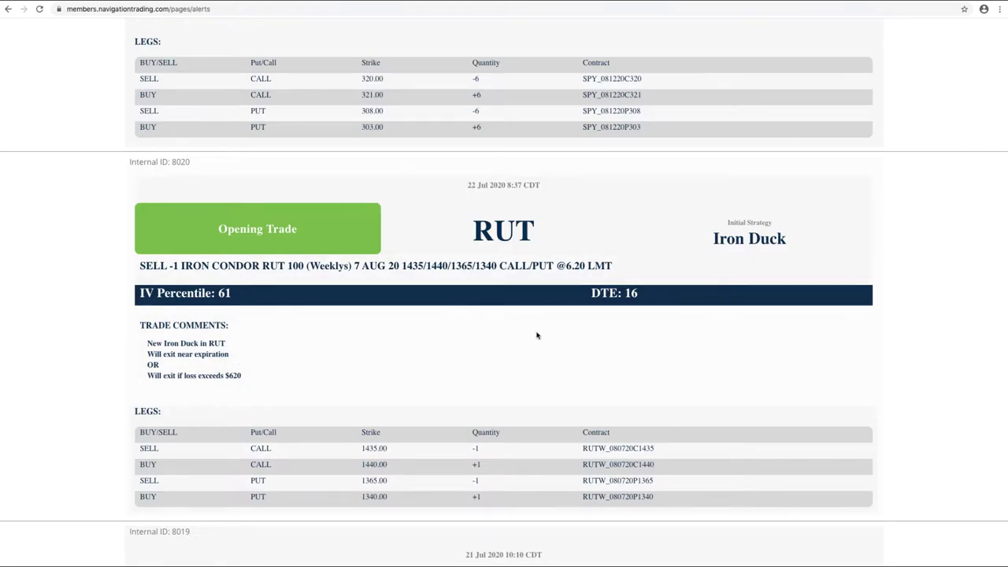
Step: Highlight the DTE in the RUT Iron Duck alert and mark arrows on RUT's risk profile in the trading platform
{"action": "left_click_drag", "start_coordinate": [646, 295], "coordinate": [573, 299]}
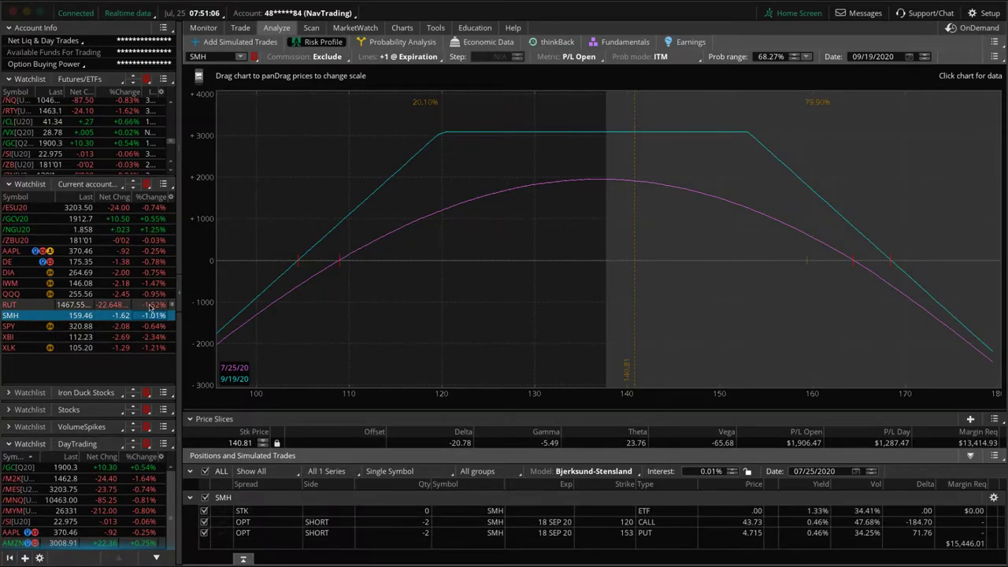
{"action": "left_click", "coordinate": [151, 305]}
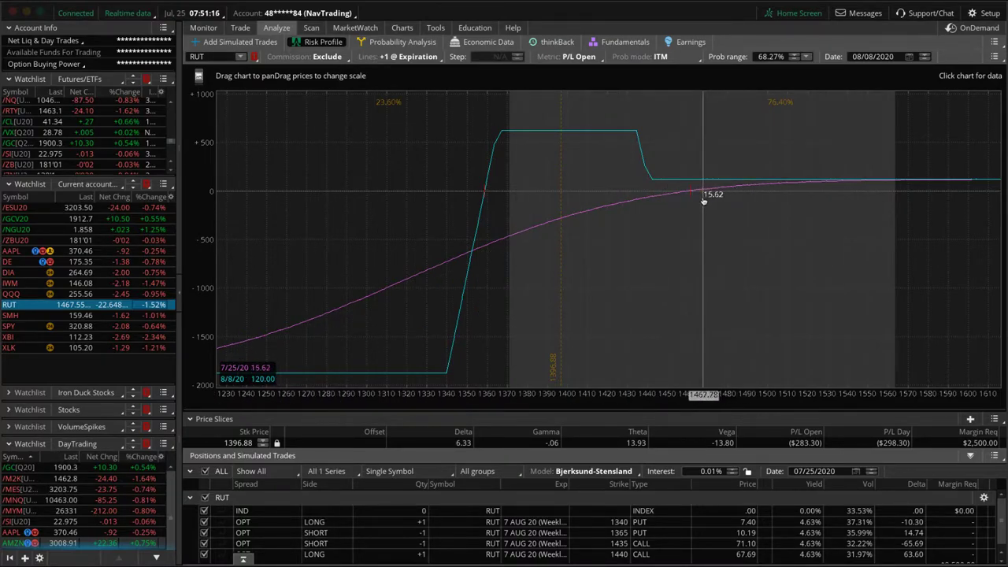
{"action": "mouse_move", "coordinate": [703, 201]}
{"action": "left_mouse_down"}
{"action": "mouse_move", "coordinate": [680, 207]}
{"action": "mouse_move", "coordinate": [635, 189]}
{"action": "mouse_move", "coordinate": [598, 136]}
{"action": "mouse_move", "coordinate": [595, 146]}
{"action": "mouse_move", "coordinate": [610, 144]}
{"action": "left_mouse_up"}
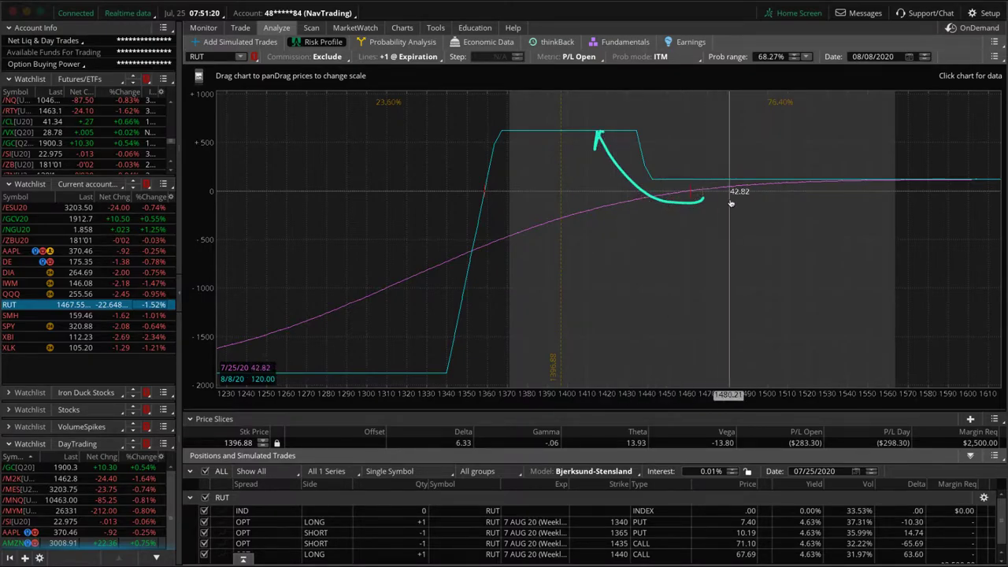
{"action": "mouse_move", "coordinate": [703, 211]}
{"action": "left_mouse_down"}
{"action": "mouse_move", "coordinate": [812, 216]}
{"action": "mouse_move", "coordinate": [874, 205]}
{"action": "mouse_move", "coordinate": [895, 229]}
{"action": "left_mouse_up"}
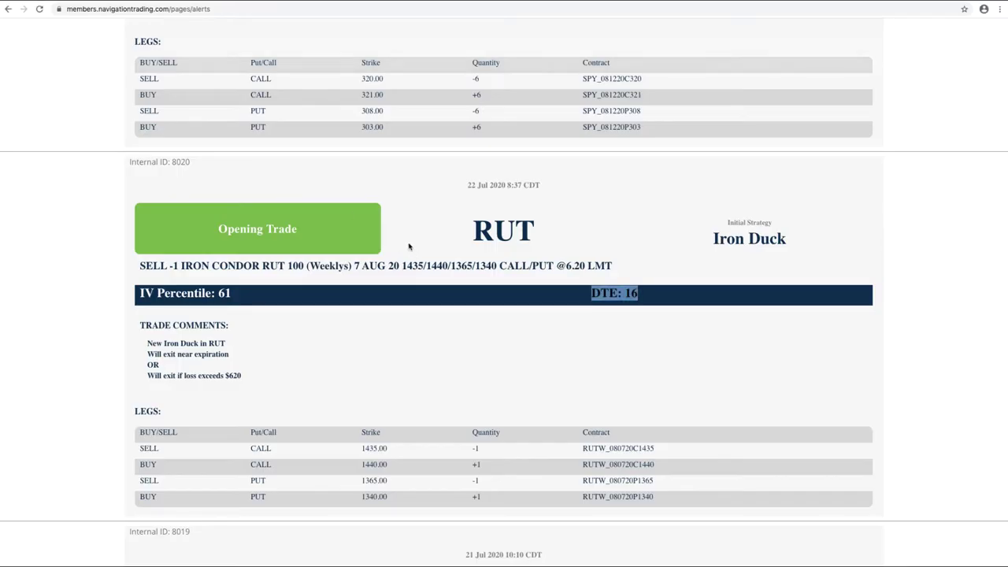
Step: Return to the browser and highlight the 20 DTE comment in the 23 Jul SPY Iron Duck opening alert
{"action": "scroll", "coordinate": [399, 230], "scroll_direction": "up", "scroll_amount": 3}
{"action": "scroll", "coordinate": [400, 230], "scroll_direction": "up", "scroll_amount": 3}
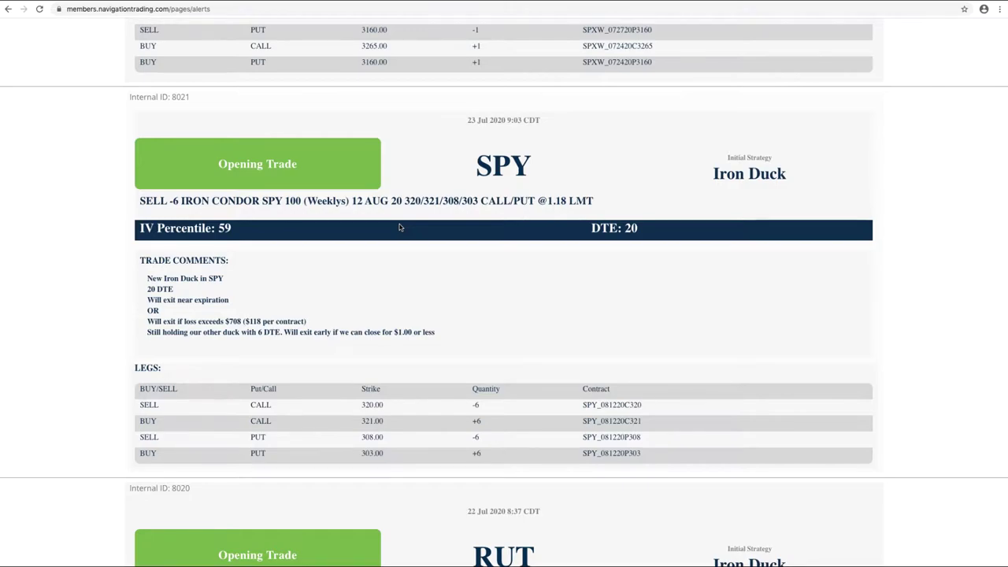
{"action": "left_click_drag", "start_coordinate": [177, 290], "coordinate": [148, 289]}
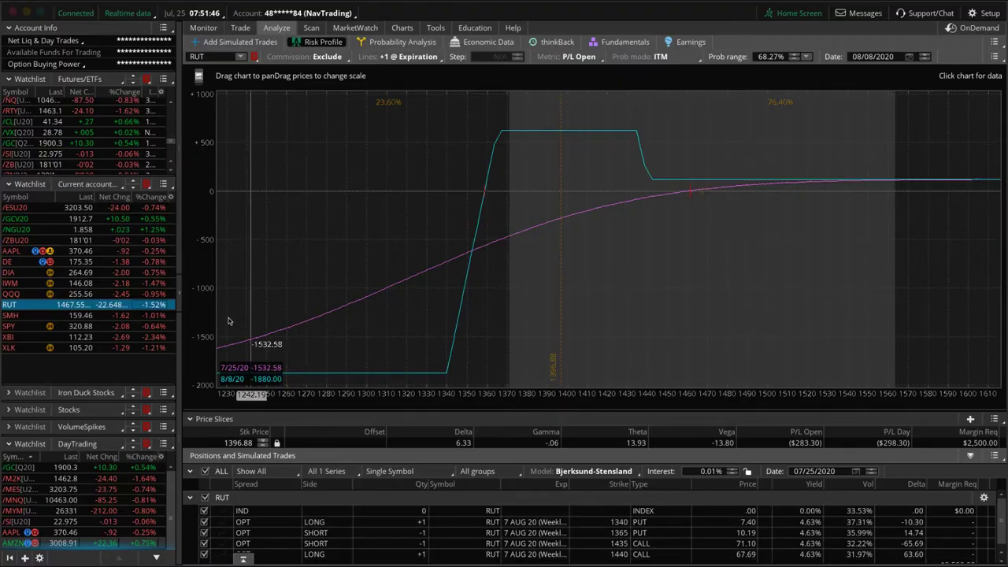
Step: Switch to the trading platform, enlarge the positions list and limit SPY's risk profile to its four 29 JUL 20 option legs
{"action": "key", "text": "Down"}
{"action": "key", "text": "Down"}
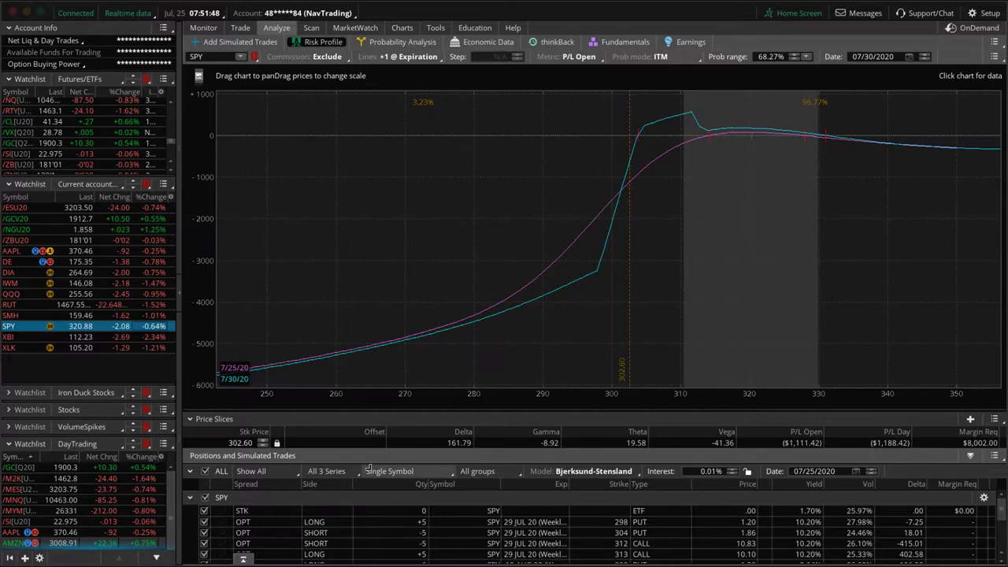
{"action": "left_click_drag", "start_coordinate": [401, 410], "coordinate": [401, 324]}
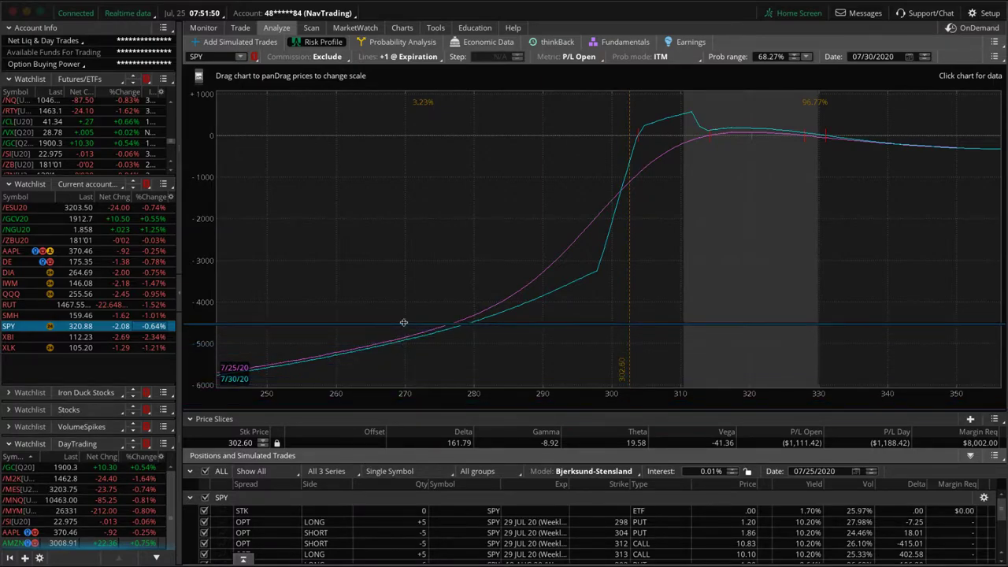
{"action": "left_click", "coordinate": [205, 411]}
{"action": "left_click", "coordinate": [203, 436]}
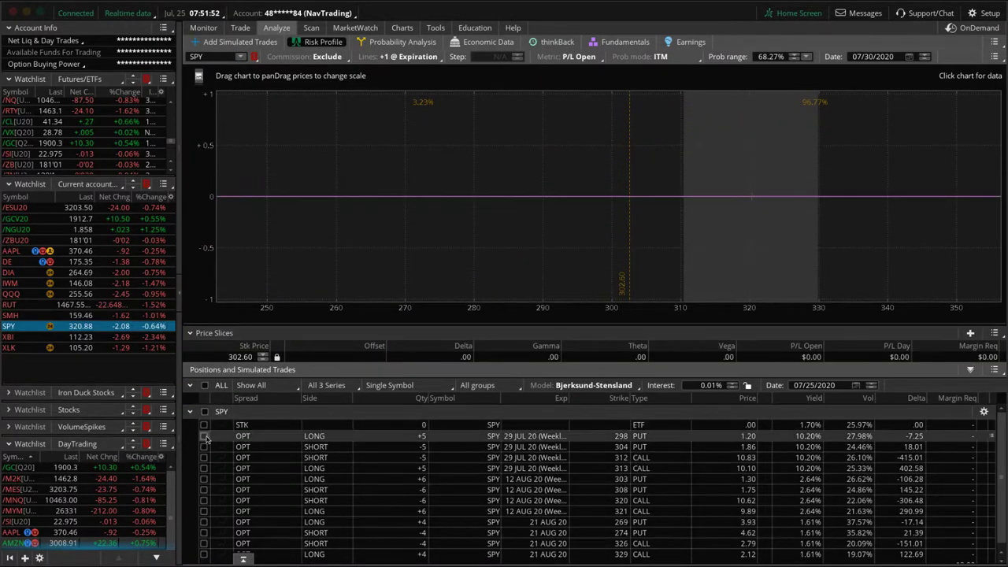
{"action": "left_click", "coordinate": [204, 447]}
{"action": "left_click", "coordinate": [204, 456]}
{"action": "left_click", "coordinate": [204, 468]}
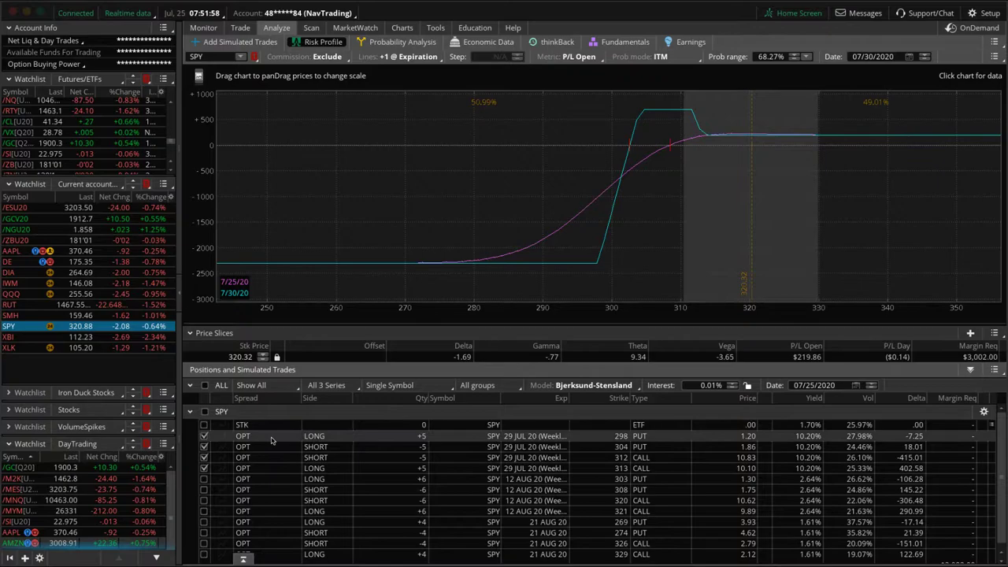
Step: Replace the 29 JUL 20 legs with the four 12 AUG 20 legs and examine the SPY Iron Duck's risk profile
{"action": "left_click", "coordinate": [204, 435]}
{"action": "left_click", "coordinate": [204, 446]}
{"action": "left_click", "coordinate": [204, 456]}
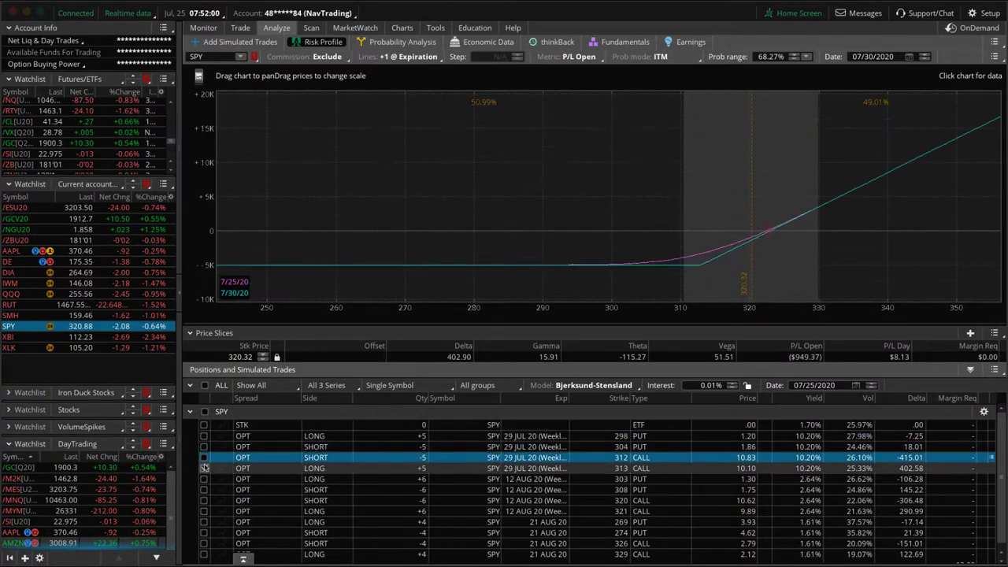
{"action": "left_click", "coordinate": [204, 468]}
{"action": "left_click", "coordinate": [204, 479]}
{"action": "left_click", "coordinate": [203, 489]}
{"action": "left_click", "coordinate": [204, 500]}
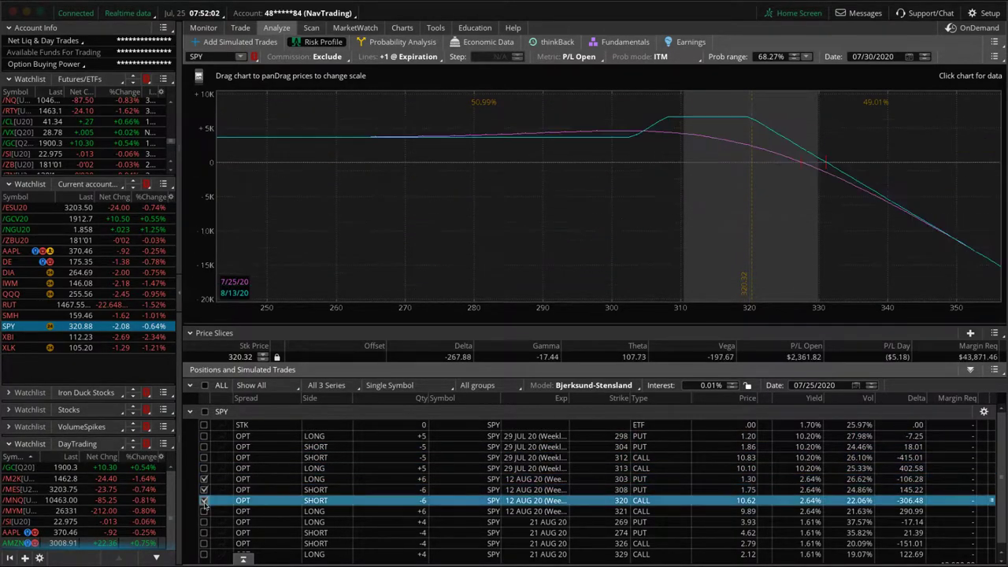
{"action": "left_click", "coordinate": [204, 511]}
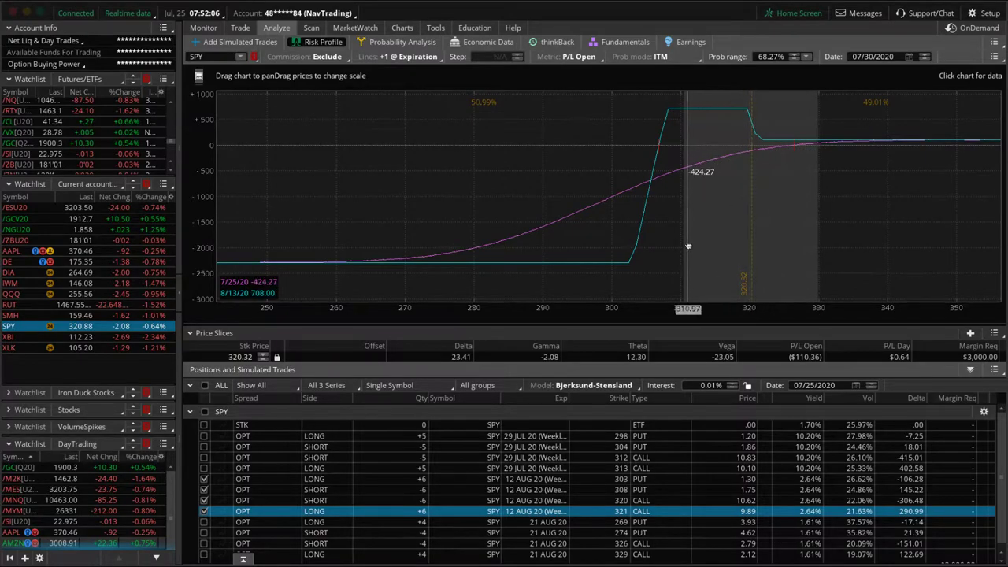
{"action": "left_click_drag", "start_coordinate": [692, 228], "coordinate": [604, 246]}
{"action": "scroll", "coordinate": [770, 155], "scroll_direction": "up", "scroll_amount": 3}
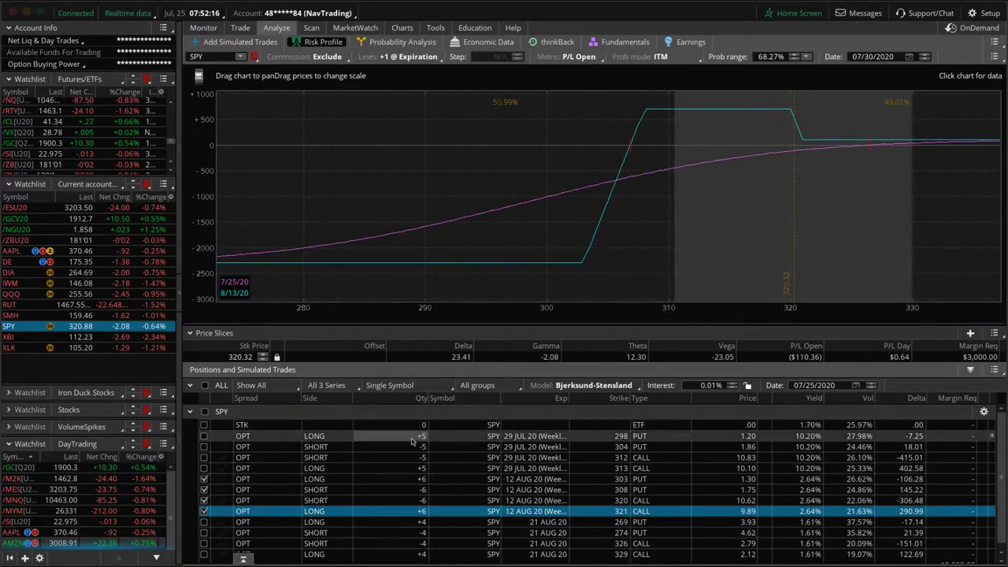
Step: Limit SPY's risk profile to the four 21 AUG 20 legs and check the expirations in the SPY option chain
{"action": "left_click", "coordinate": [204, 479]}
{"action": "left_click", "coordinate": [204, 490]}
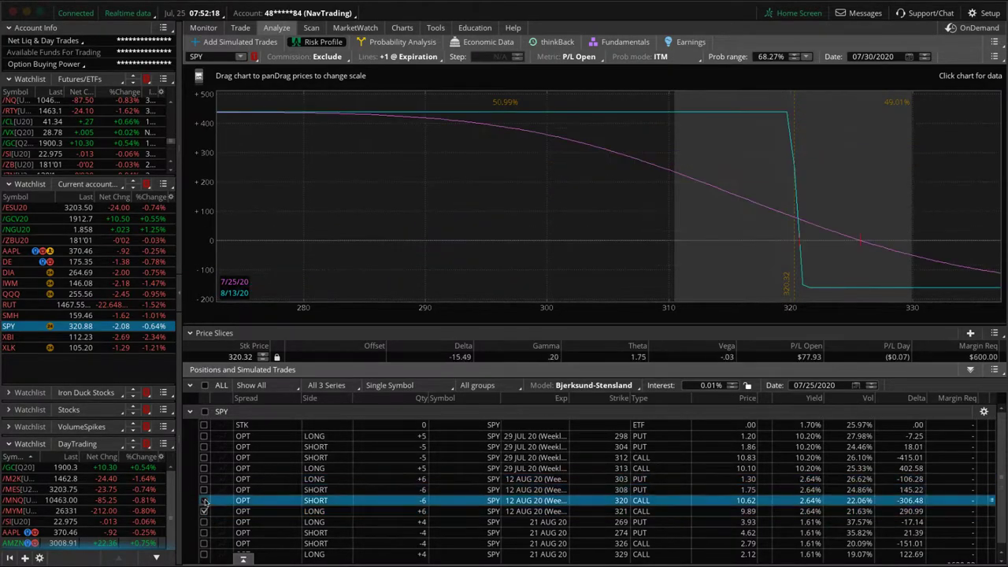
{"action": "left_click", "coordinate": [204, 511]}
{"action": "left_click", "coordinate": [204, 521]}
{"action": "left_click", "coordinate": [204, 533]}
{"action": "left_click", "coordinate": [204, 543]}
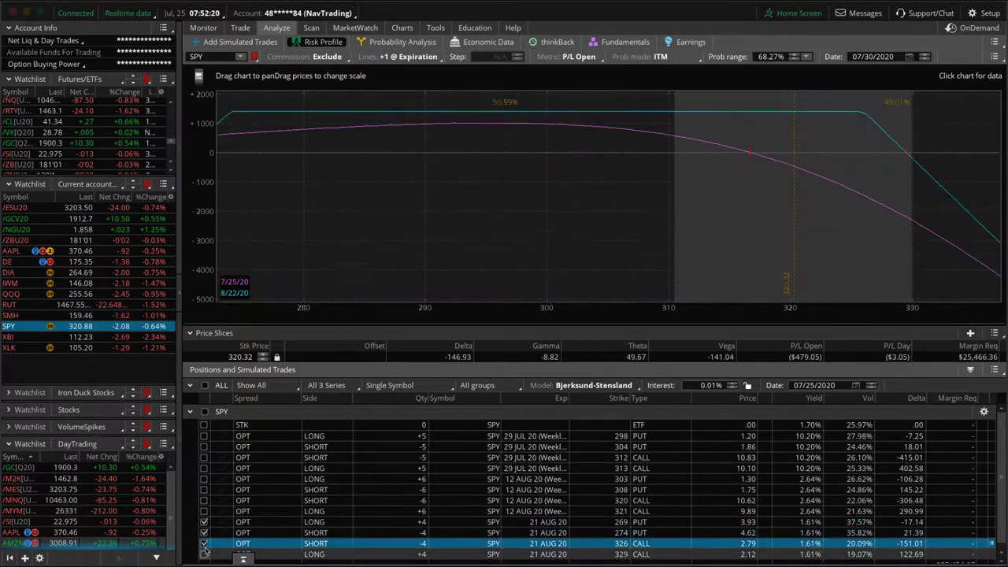
{"action": "left_click", "coordinate": [204, 554]}
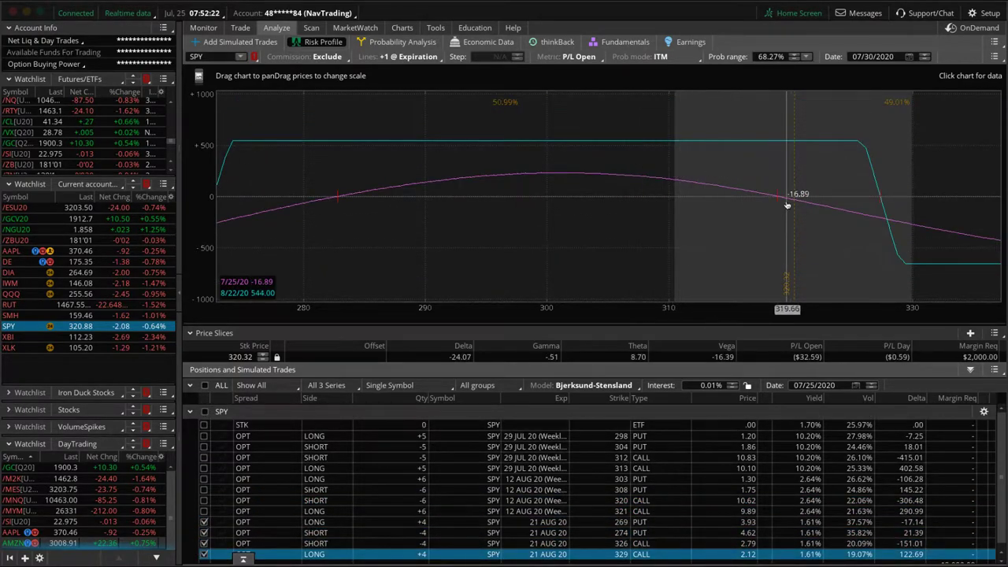
{"action": "mouse_move", "coordinate": [803, 188]}
{"action": "left_mouse_down"}
{"action": "mouse_move", "coordinate": [764, 193]}
{"action": "mouse_move", "coordinate": [797, 198]}
{"action": "left_mouse_up"}
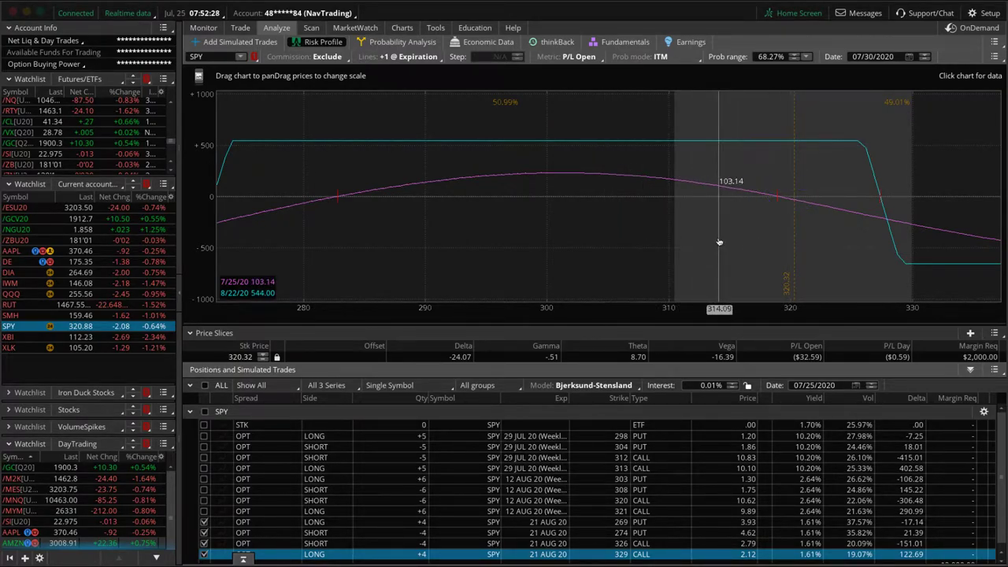
{"action": "left_click", "coordinate": [243, 28]}
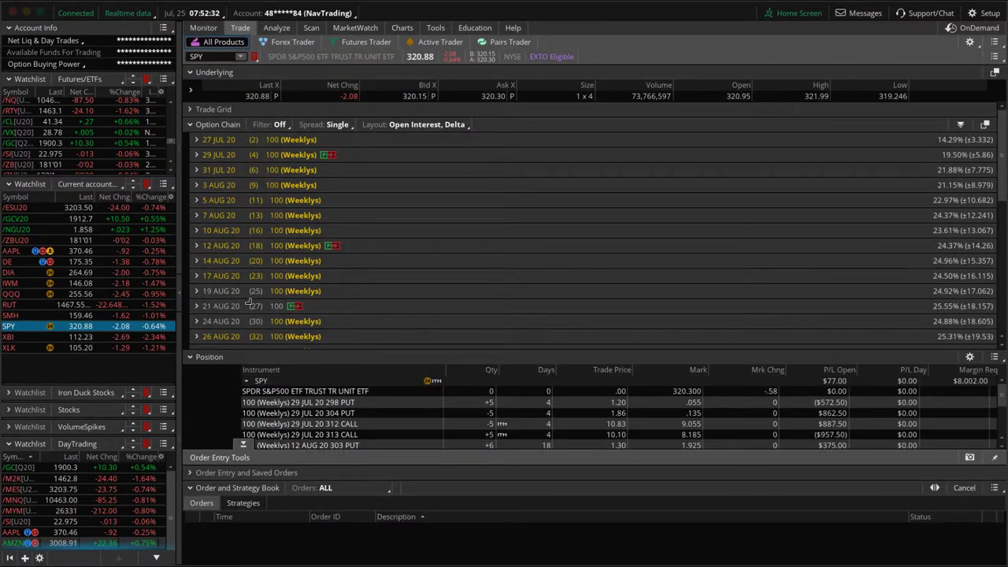
{"action": "left_click", "coordinate": [277, 28]}
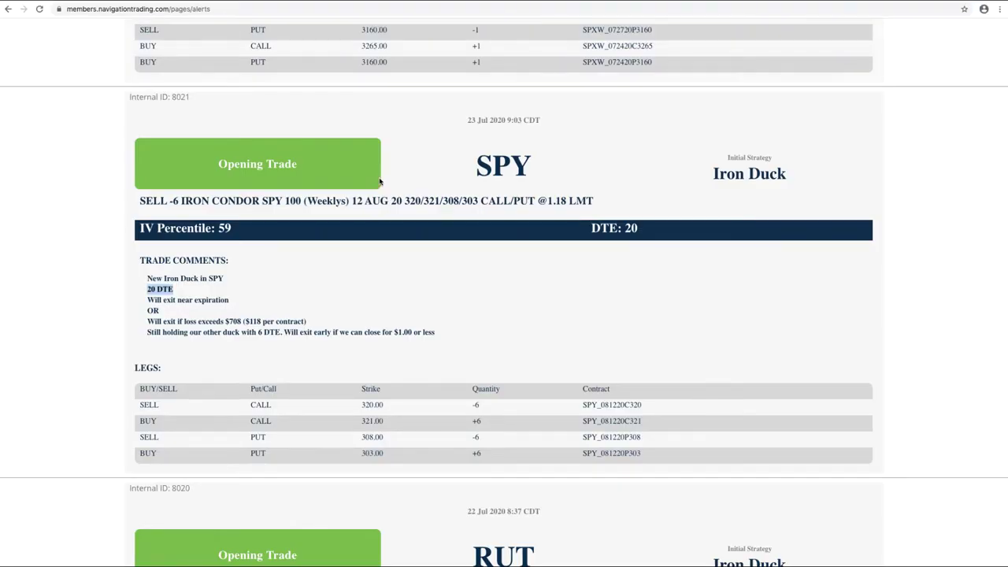
Step: Return to the browser and review the 24 Jul 8:39 SPX Weekly Double Calendar closing alert
{"action": "scroll", "coordinate": [370, 162], "scroll_direction": "up", "scroll_amount": 5}
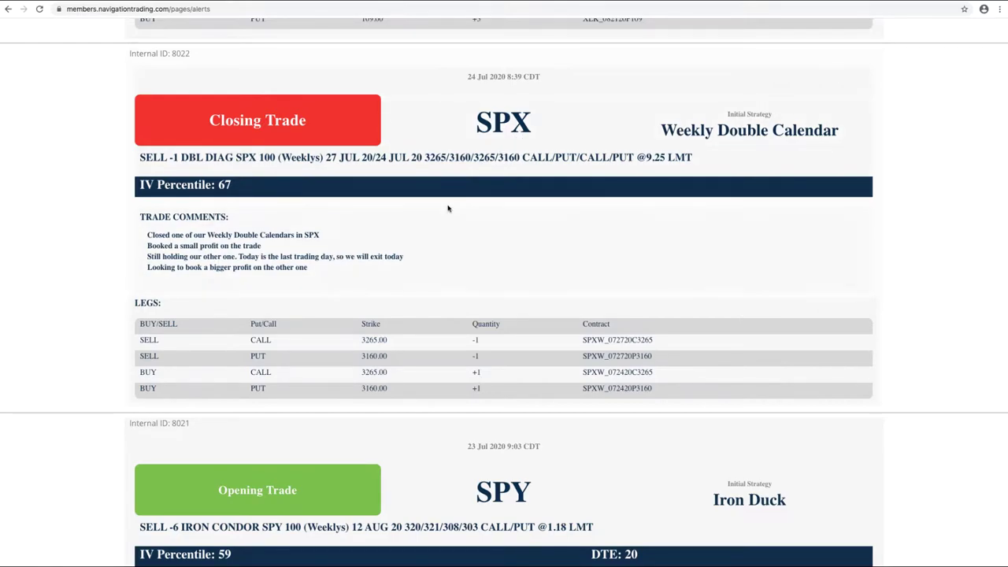
{"action": "scroll", "coordinate": [447, 208], "scroll_direction": "up", "scroll_amount": 1}
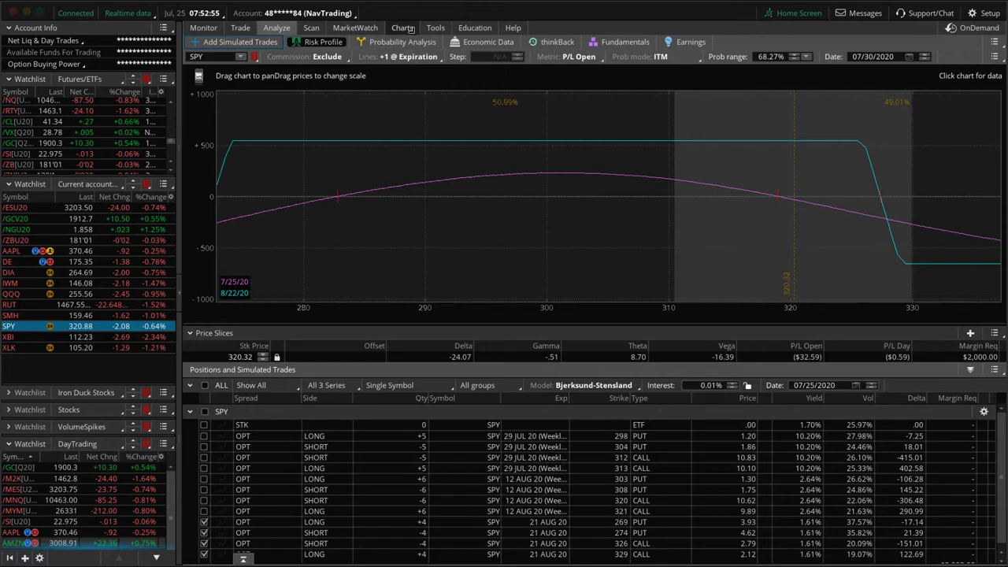
Step: Switch to the trading platform, chart SPX and trace the latest rise and pullback on its daily price chart
{"action": "left_click", "coordinate": [403, 28]}
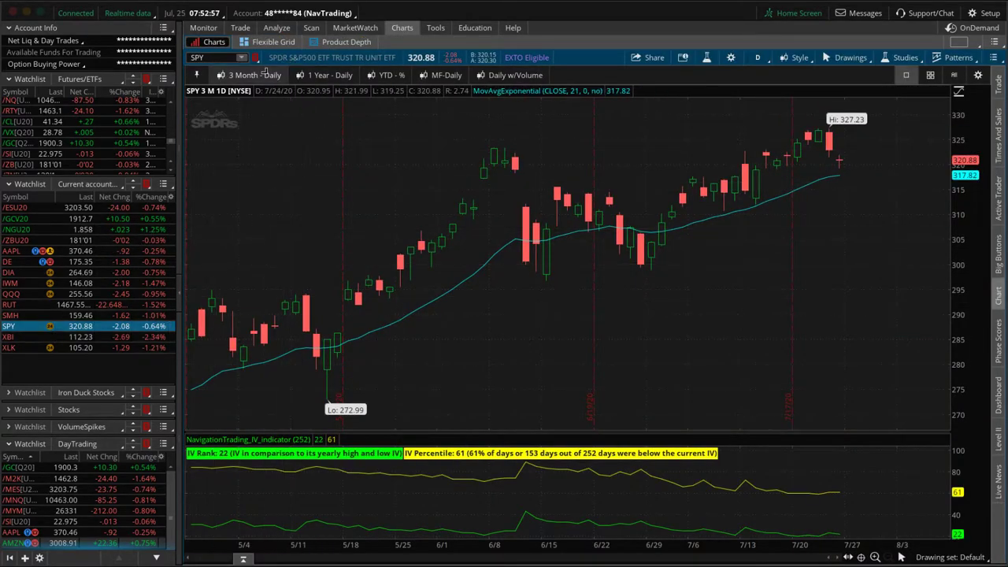
{"action": "left_click", "coordinate": [216, 58]}
{"action": "type", "text": "SPX"}
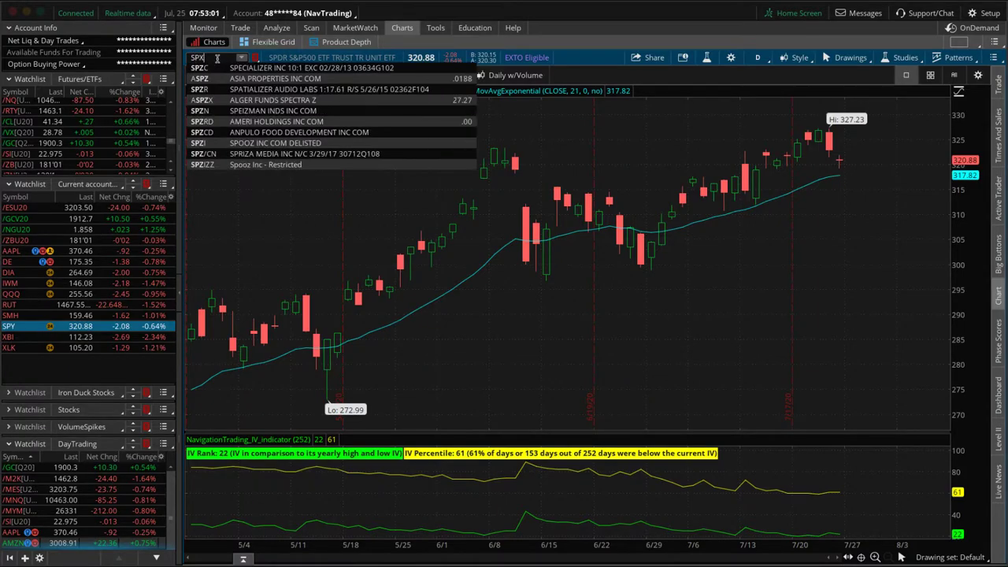
{"action": "key", "text": "Return"}
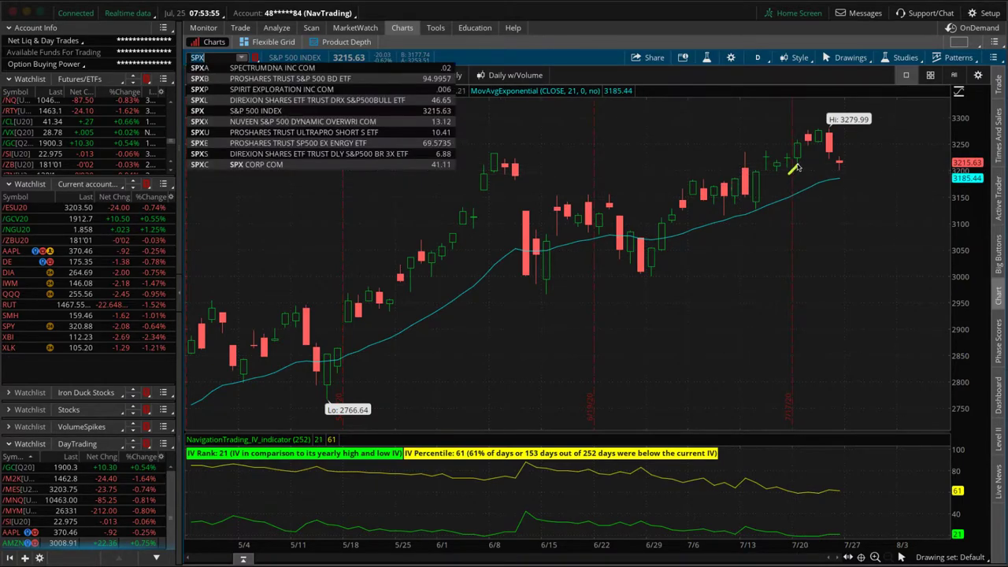
{"action": "left_click_drag", "start_coordinate": [788, 173], "coordinate": [817, 151]}
{"action": "mouse_move", "coordinate": [817, 151]}
{"action": "left_mouse_down"}
{"action": "mouse_move", "coordinate": [820, 143]}
{"action": "mouse_move", "coordinate": [835, 164]}
{"action": "left_mouse_up"}
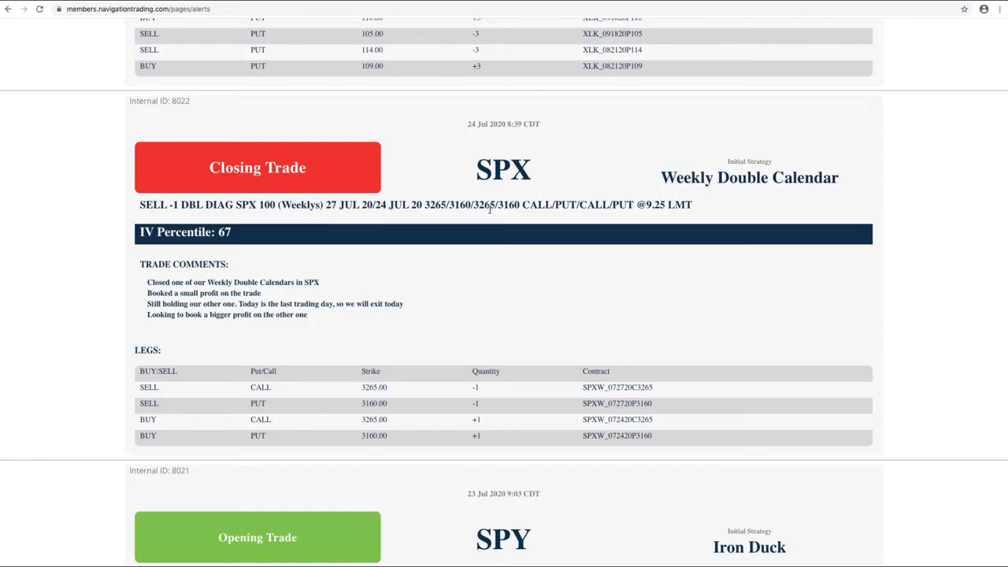
Step: Return to the browser and review the newest alert, the 24 Jul 10:04 SPX Weekly Double Calendar closing trade
{"action": "scroll", "coordinate": [514, 180], "scroll_direction": "up", "scroll_amount": 1}
{"action": "scroll", "coordinate": [514, 180], "scroll_direction": "up", "scroll_amount": 1}
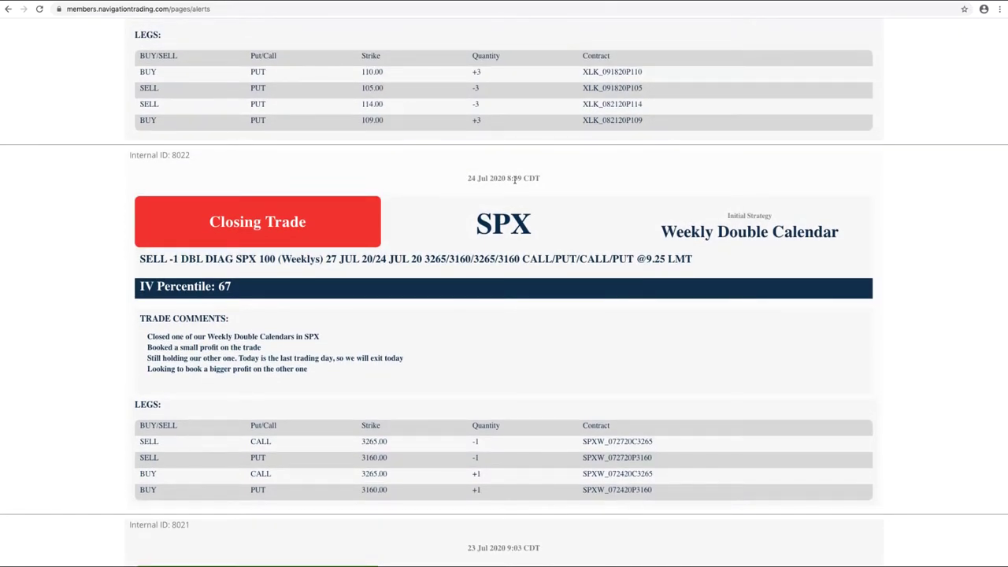
{"action": "scroll", "coordinate": [540, 194], "scroll_direction": "up", "scroll_amount": 5}
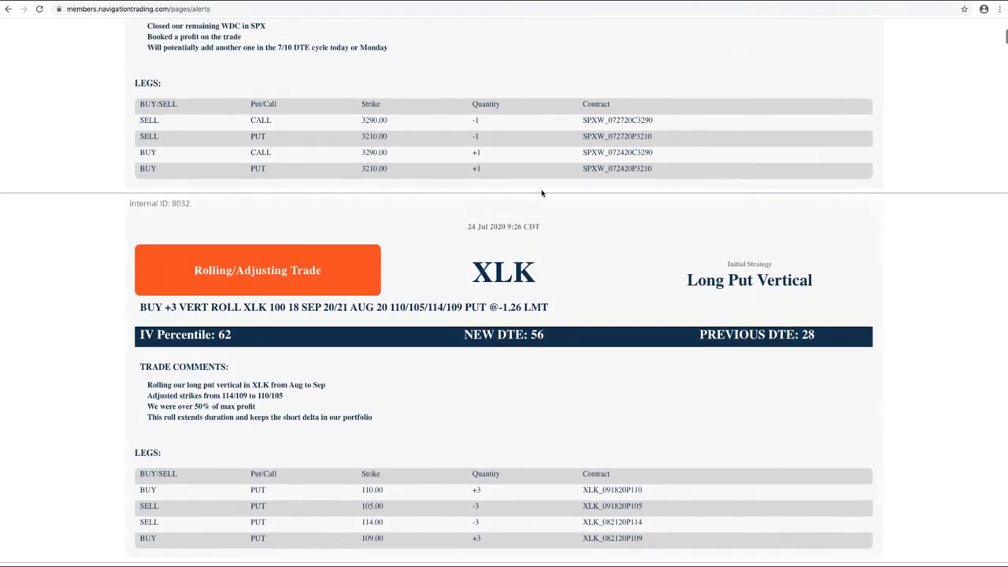
{"action": "scroll", "coordinate": [541, 193], "scroll_direction": "up", "scroll_amount": 3}
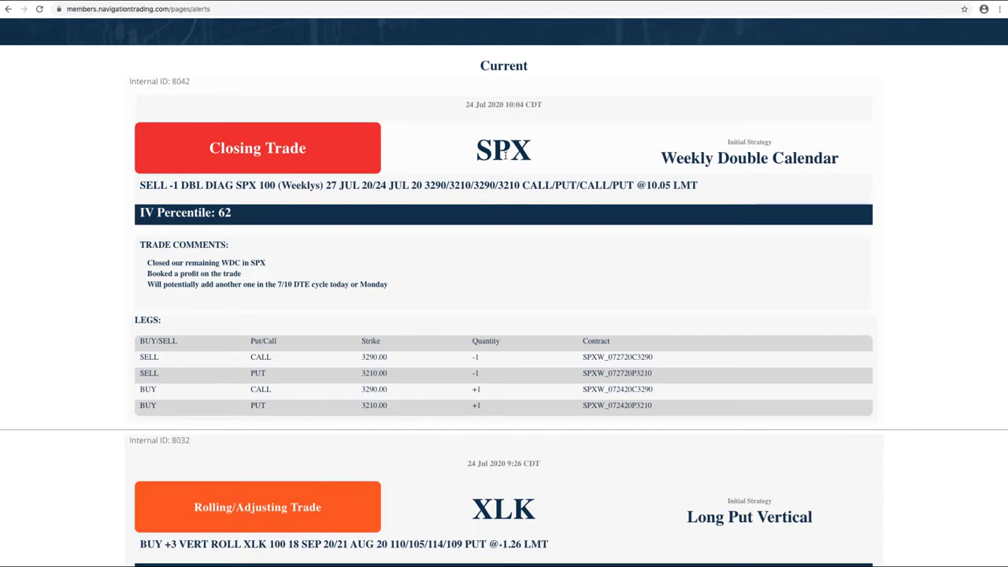
{"action": "scroll", "coordinate": [506, 154], "scroll_direction": "up", "scroll_amount": 2}
{"action": "scroll", "coordinate": [508, 160], "scroll_direction": "down", "scroll_amount": 1}
Step: Open the Closed Trades page and compare the two SPX Weekly Double Calendar entries and their total profits
{"action": "left_click", "coordinate": [567, 146]}
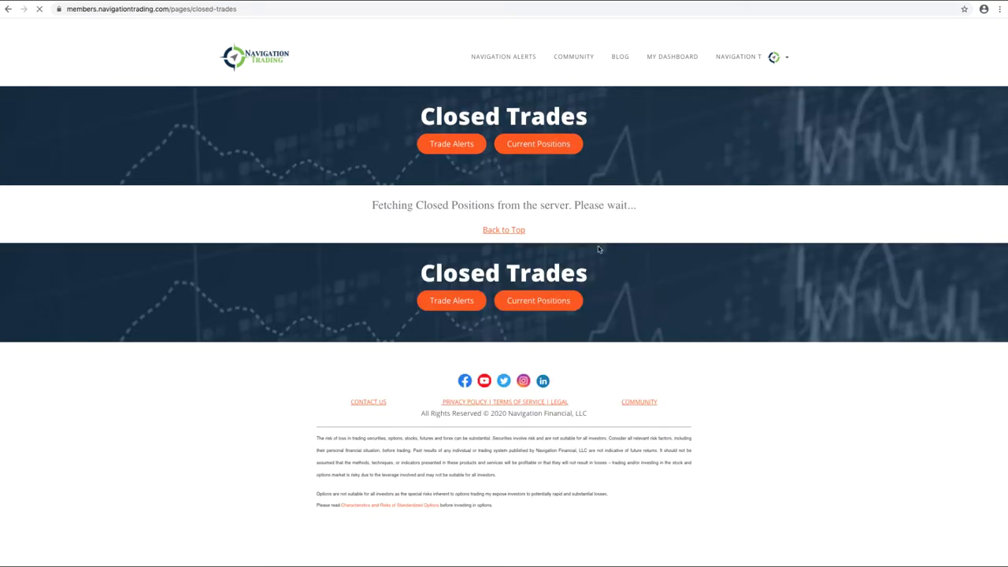
{"action": "scroll", "coordinate": [602, 236], "scroll_direction": "down", "scroll_amount": 1}
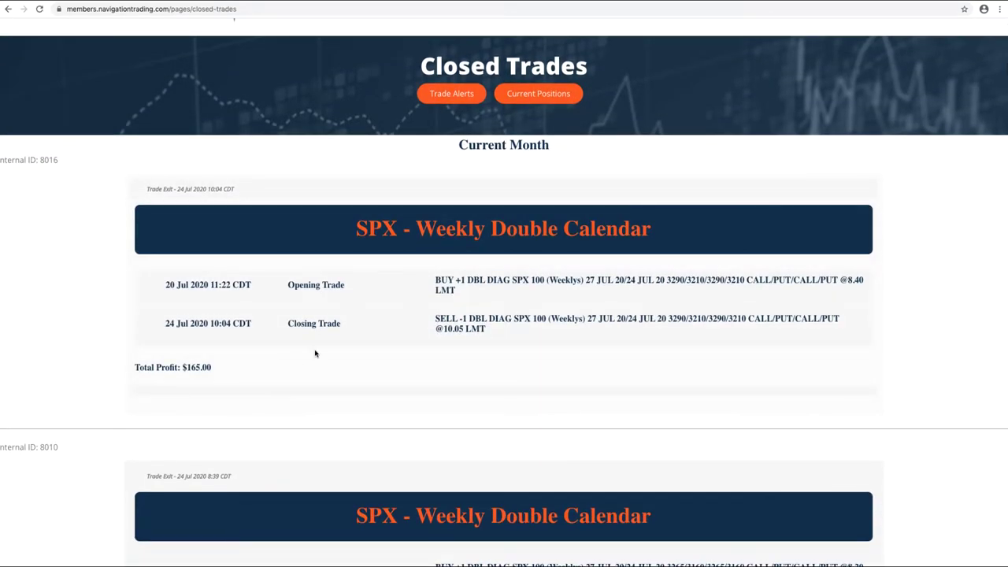
{"action": "scroll", "coordinate": [328, 347], "scroll_direction": "down", "scroll_amount": 3}
{"action": "scroll", "coordinate": [236, 394], "scroll_direction": "down", "scroll_amount": 1}
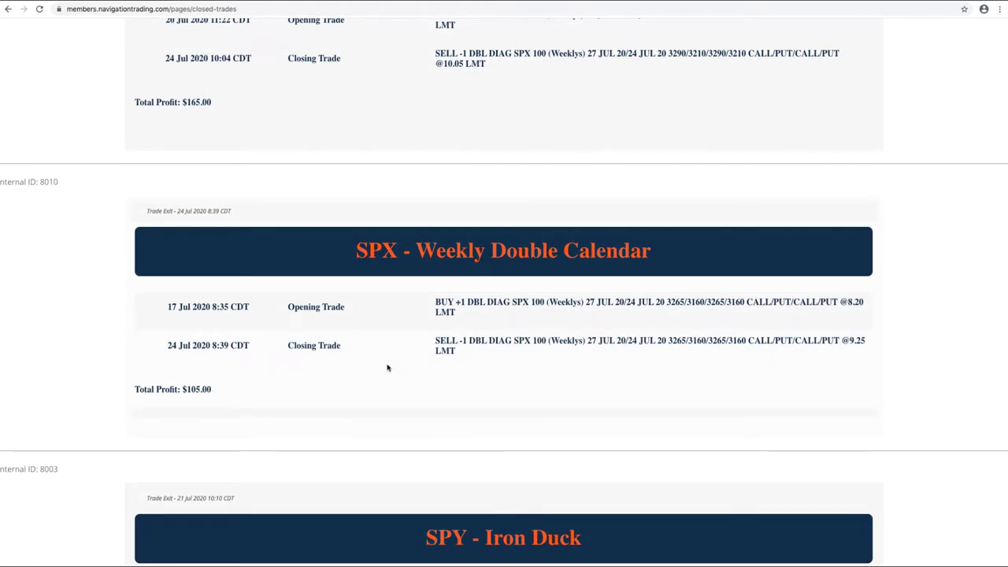
{"action": "scroll", "coordinate": [387, 369], "scroll_direction": "up", "scroll_amount": 1}
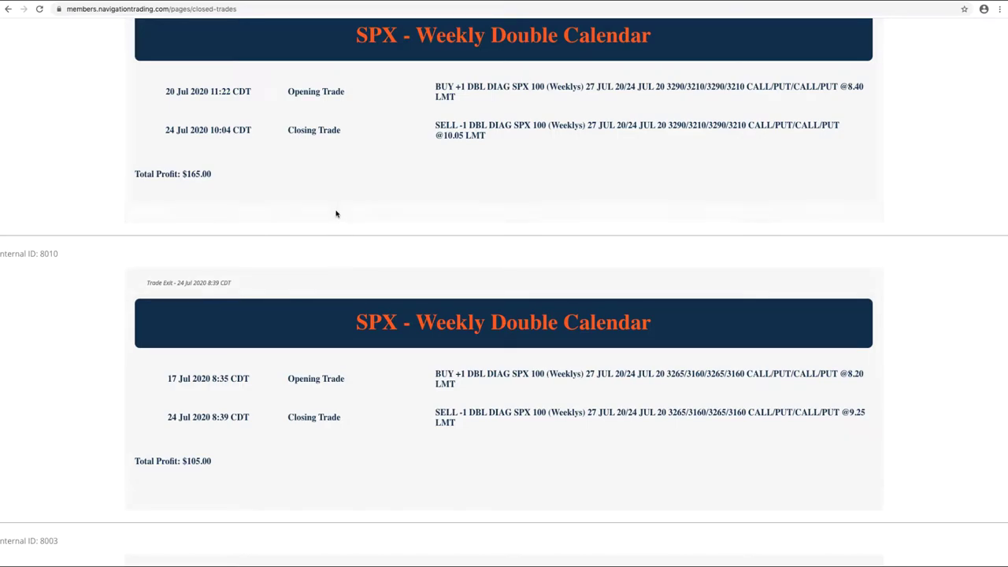
{"action": "scroll", "coordinate": [335, 213], "scroll_direction": "up", "scroll_amount": 3}
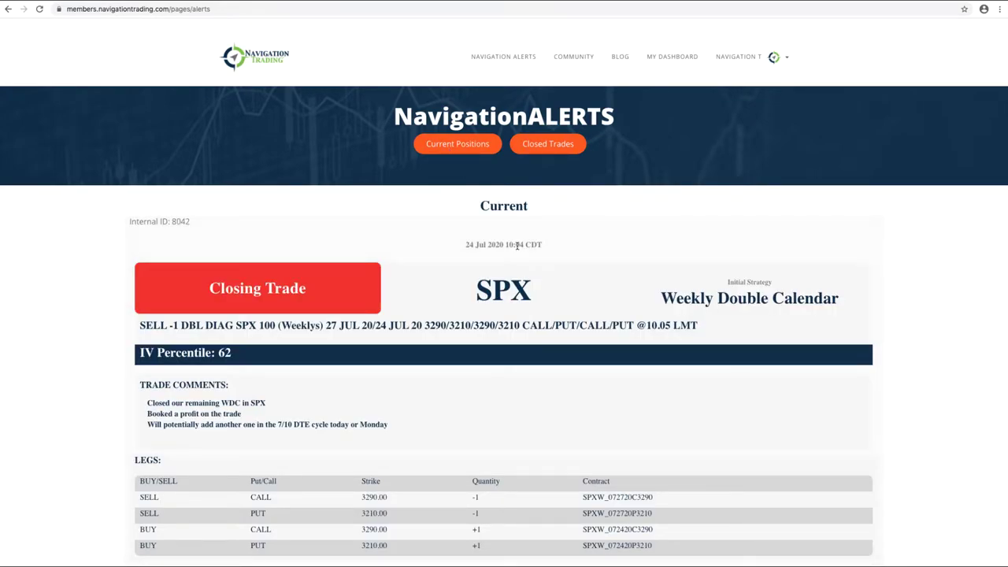
Step: Review the 24 Jul 9:26 XLK Long Put Vertical rolling alert, highlighting the 50% of max profit comment and the previous and new DTE
{"action": "scroll", "coordinate": [513, 253], "scroll_direction": "down", "scroll_amount": 5}
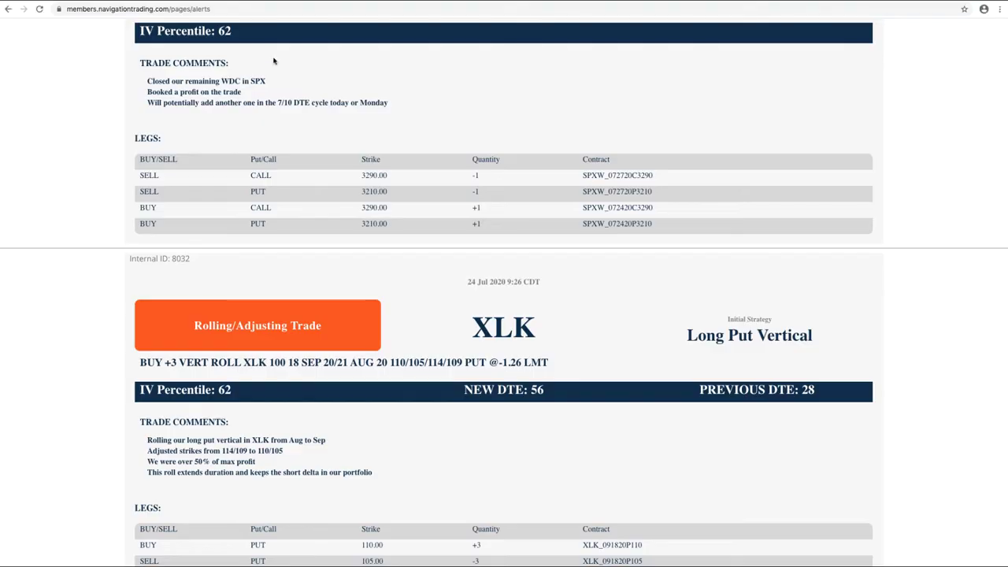
{"action": "scroll", "coordinate": [412, 174], "scroll_direction": "down", "scroll_amount": 3}
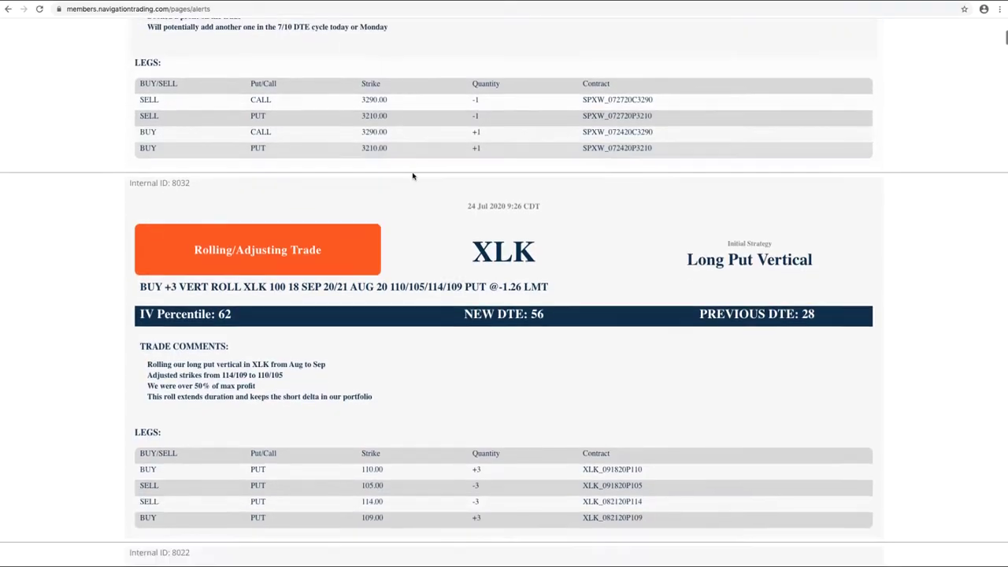
{"action": "scroll", "coordinate": [413, 173], "scroll_direction": "up", "scroll_amount": 1}
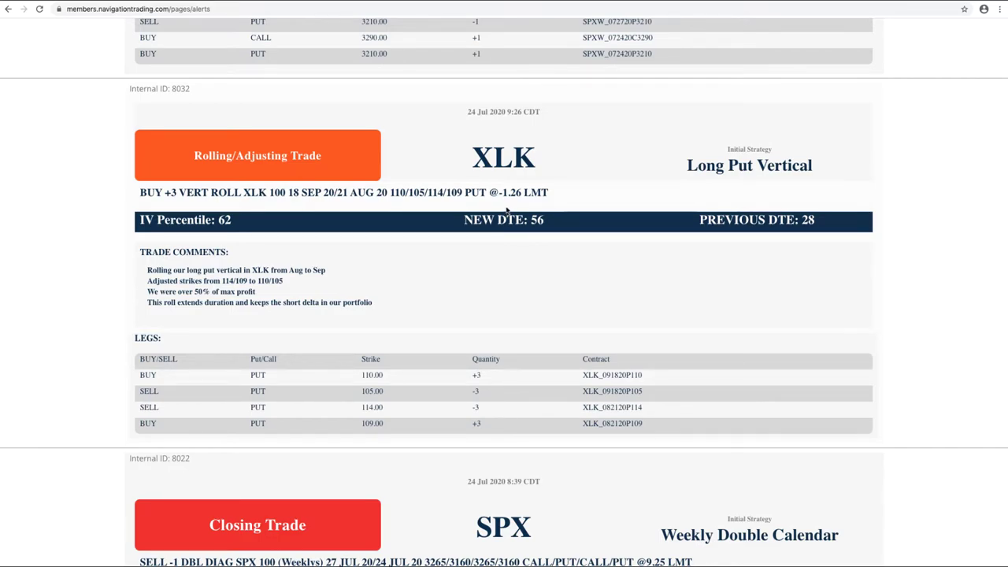
{"action": "left_click_drag", "start_coordinate": [193, 292], "coordinate": [268, 295]}
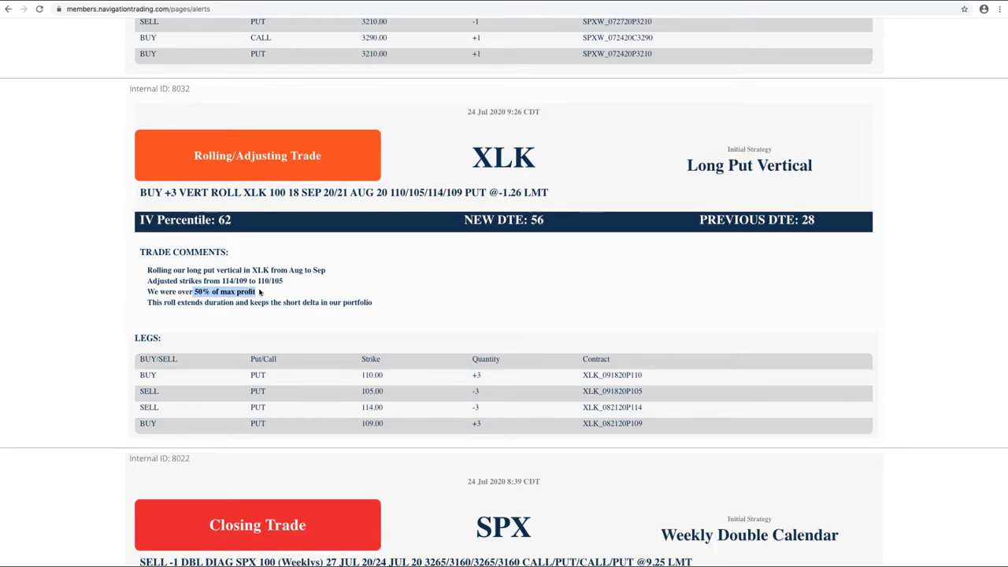
{"action": "left_click_drag", "start_coordinate": [819, 222], "coordinate": [797, 222]}
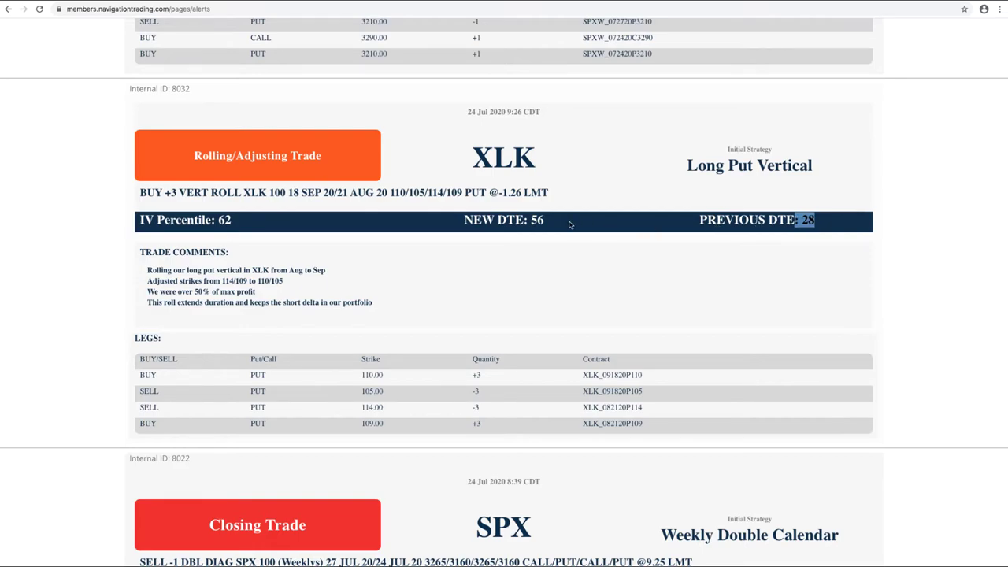
{"action": "left_click_drag", "start_coordinate": [545, 221], "coordinate": [529, 221]}
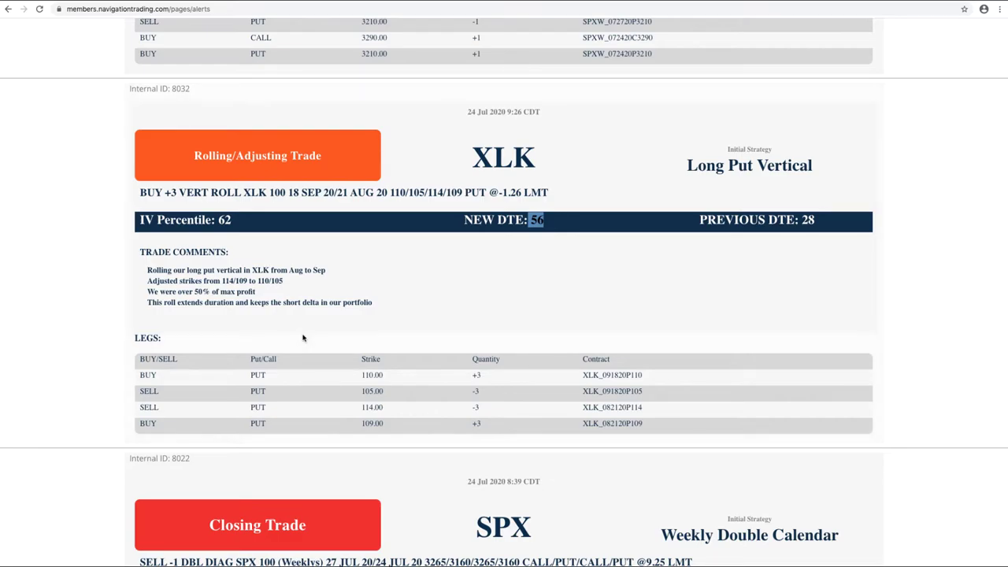
Step: Switch to the trading platform, examine XLK's risk profile with the price slice at about 105.08 and inspect the downside profit curve
{"action": "key", "text": "super+Tab"}
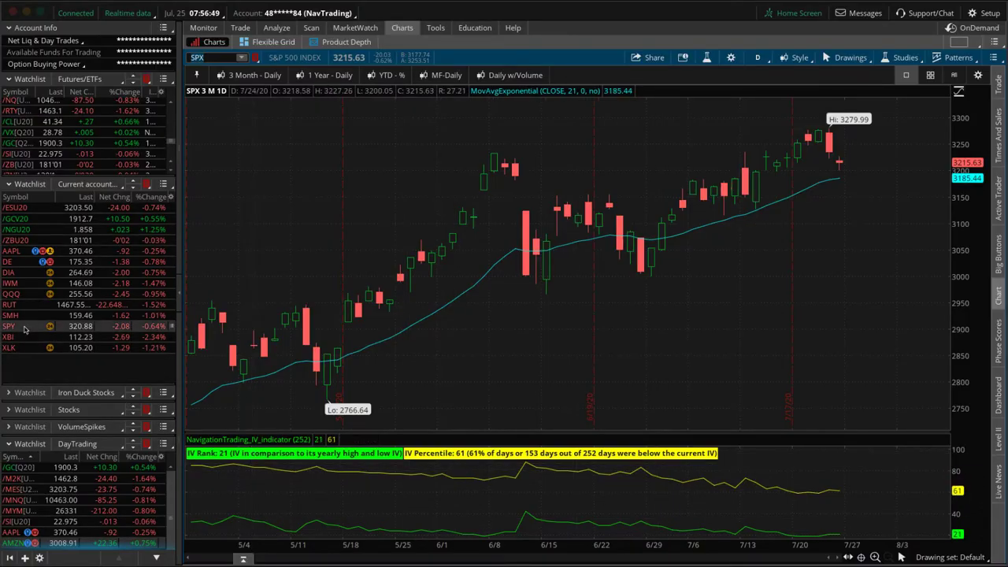
{"action": "left_click", "coordinate": [24, 346]}
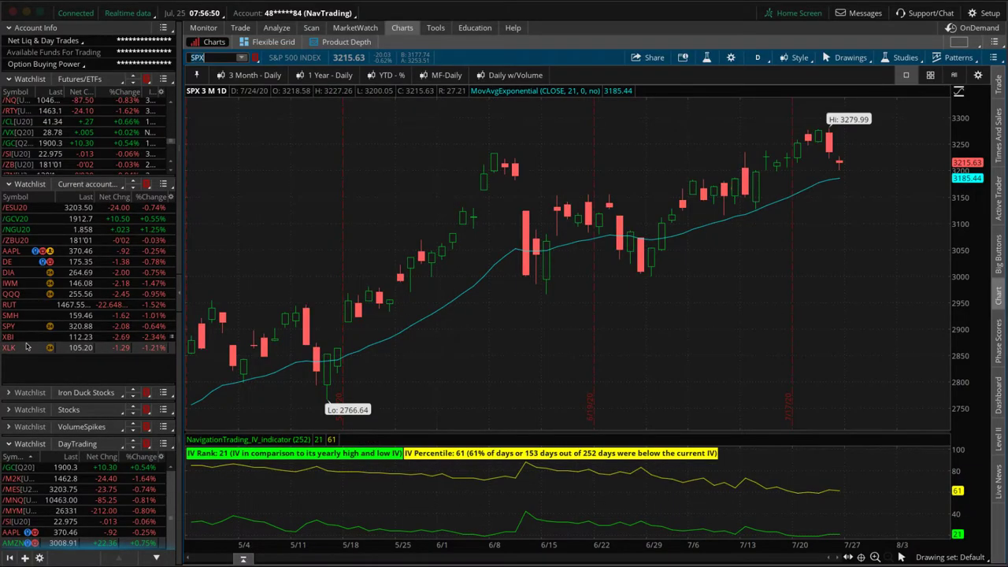
{"action": "left_click", "coordinate": [277, 27]}
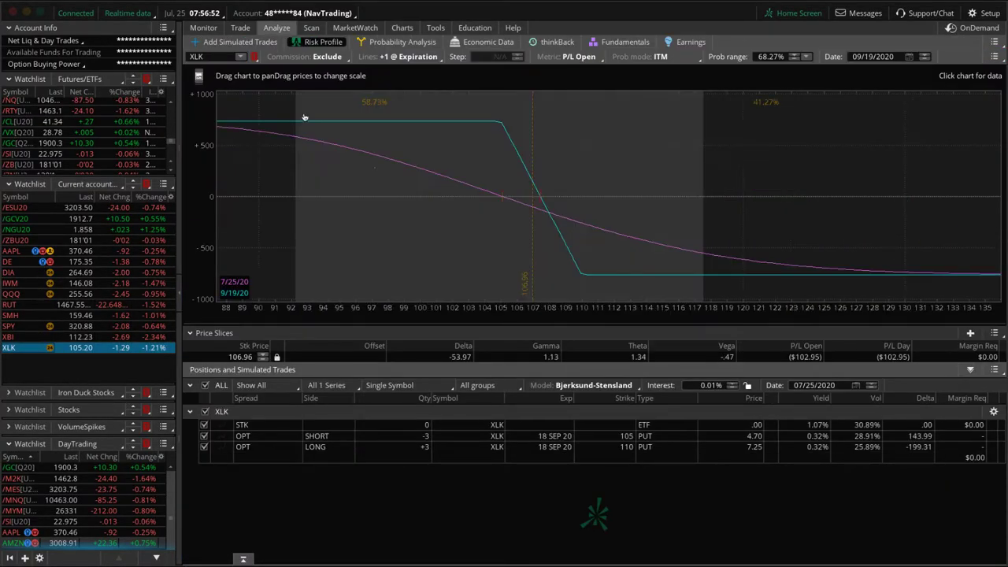
{"action": "left_click", "coordinate": [502, 207]}
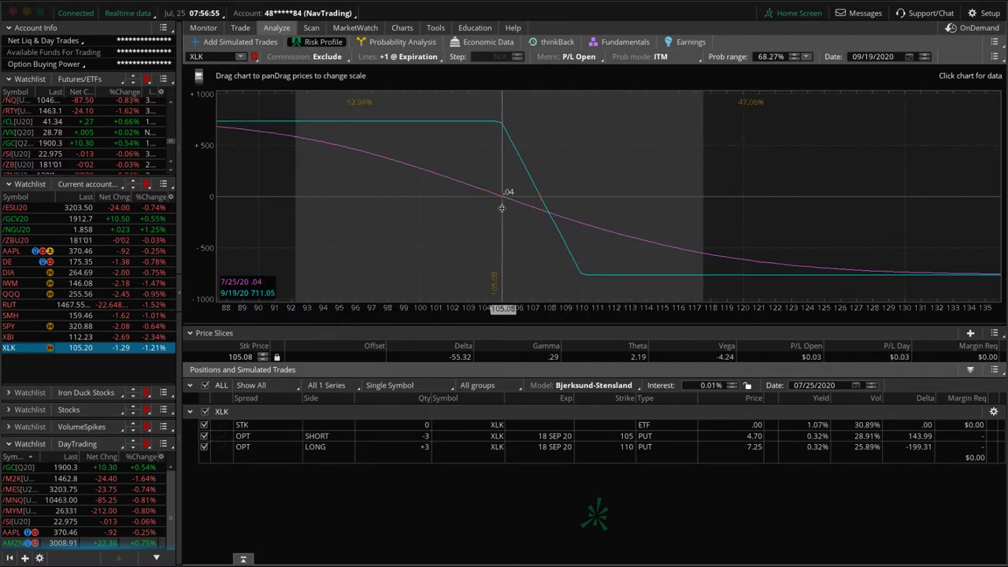
{"action": "left_click_drag", "start_coordinate": [564, 180], "coordinate": [723, 180]}
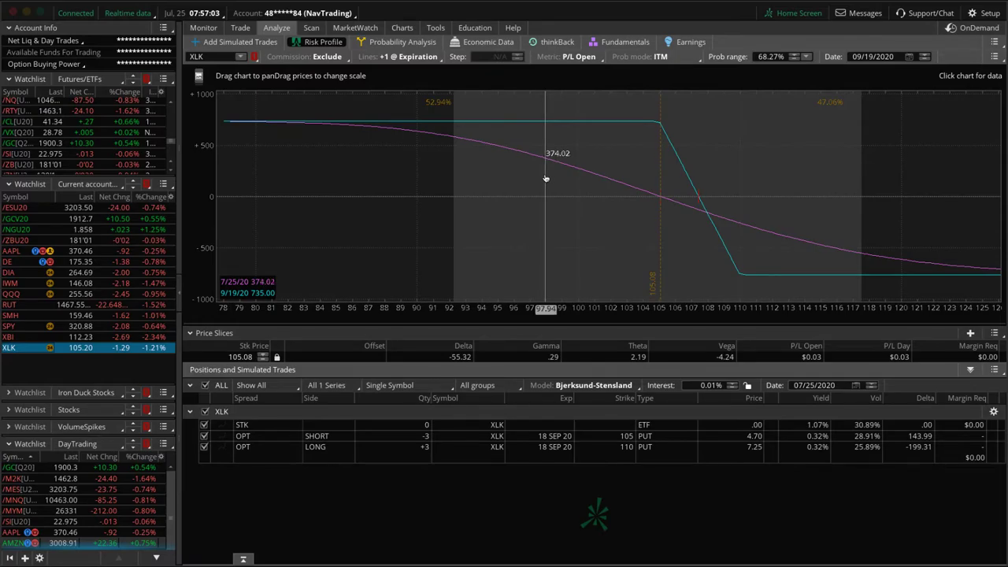
Step: Display the /ESU20 risk profile with only the August 3080/3130 put spread included
{"action": "left_click", "coordinate": [123, 211]}
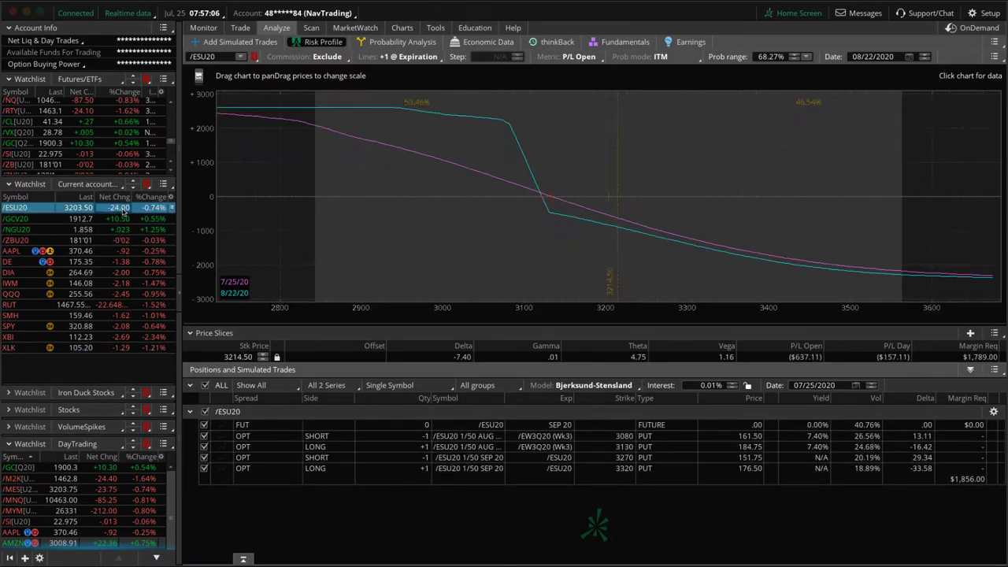
{"action": "left_click", "coordinate": [203, 458]}
{"action": "left_click", "coordinate": [203, 469]}
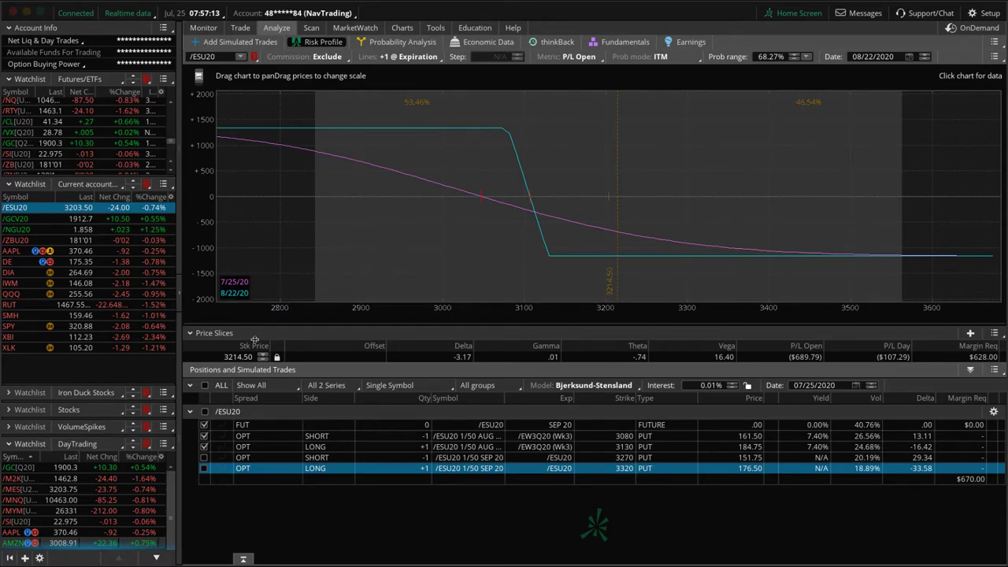
Step: Isolate the September 3270/3320 put spread in the /ESU20 risk profile and set the price slice to about 3204
{"action": "left_click", "coordinate": [204, 436]}
{"action": "left_click", "coordinate": [203, 446]}
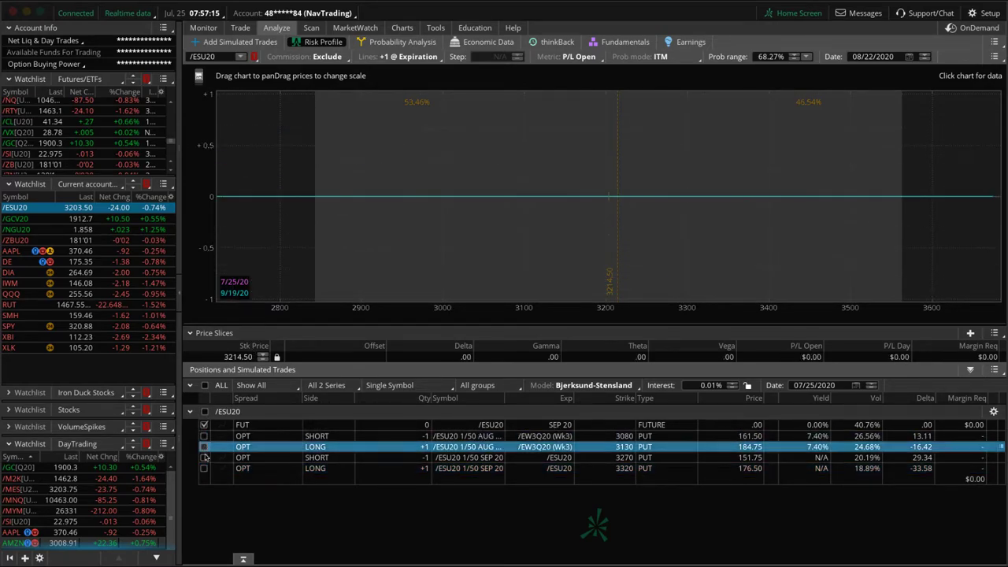
{"action": "left_click", "coordinate": [203, 457]}
{"action": "left_click", "coordinate": [204, 469]}
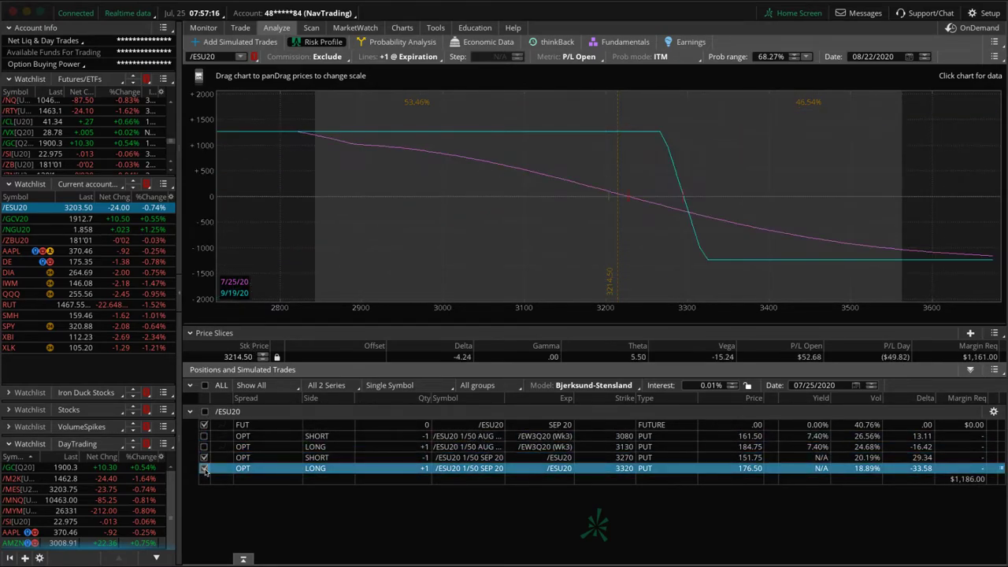
{"action": "left_click", "coordinate": [608, 241]}
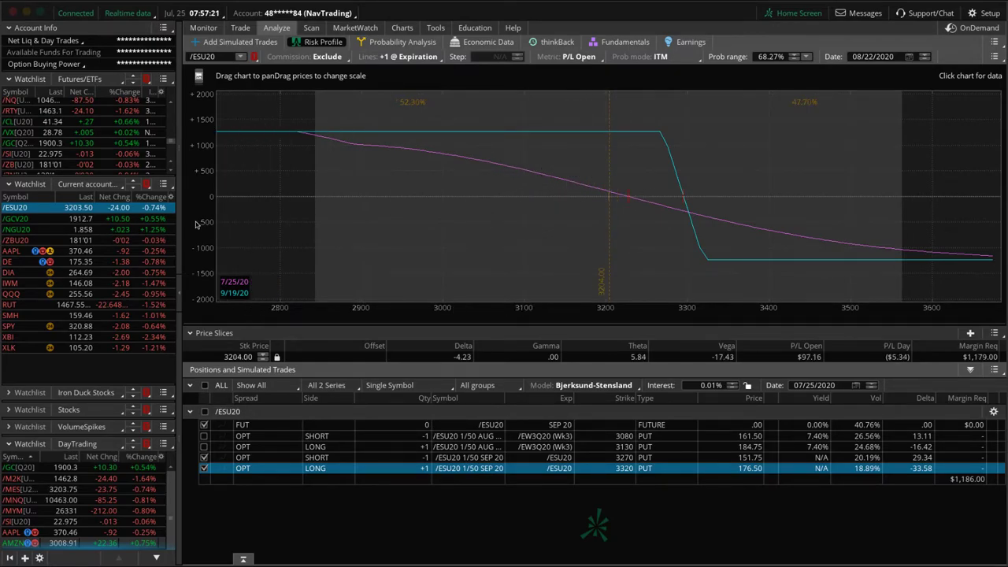
Step: Review the /NGU20 position through its risk profile, option expirations and daily price chart
{"action": "left_click", "coordinate": [135, 229]}
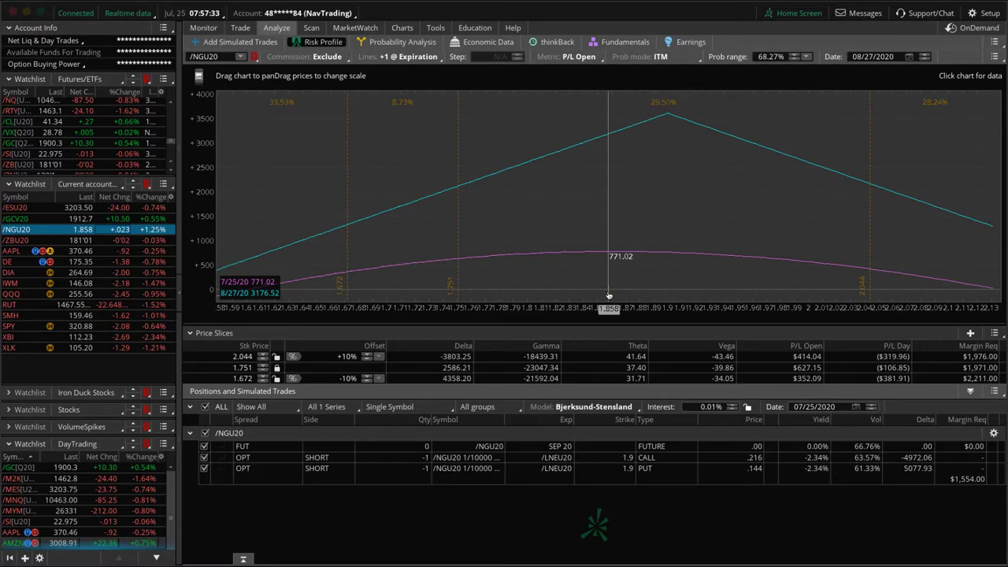
{"action": "scroll", "coordinate": [602, 296], "scroll_direction": "down", "scroll_amount": 2}
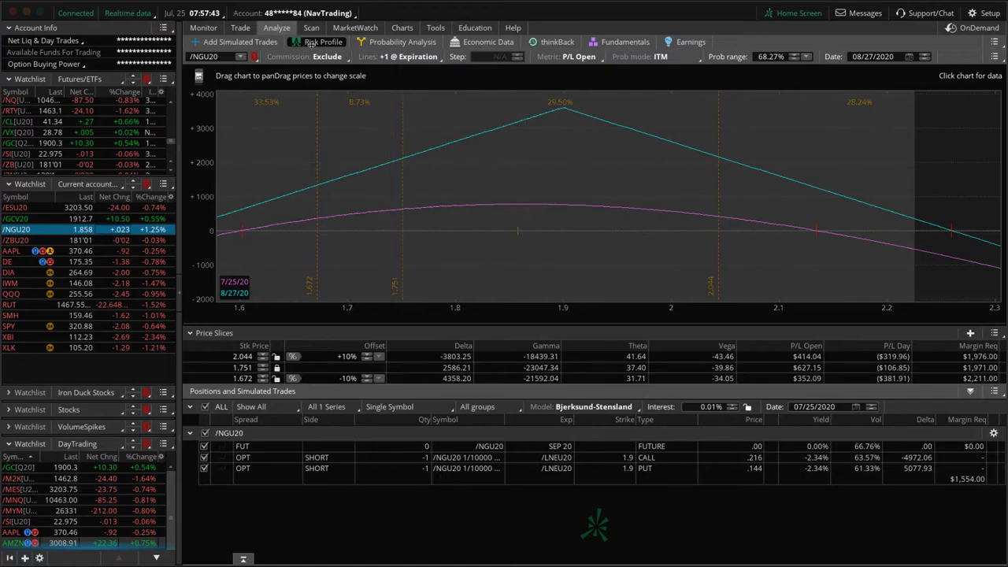
{"action": "left_click", "coordinate": [240, 27]}
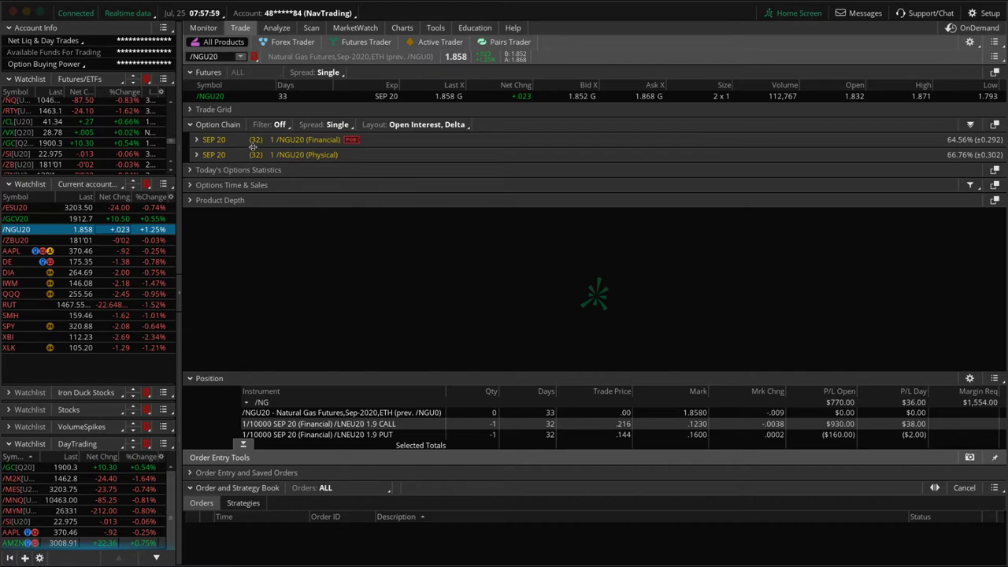
{"action": "left_click", "coordinate": [402, 28]}
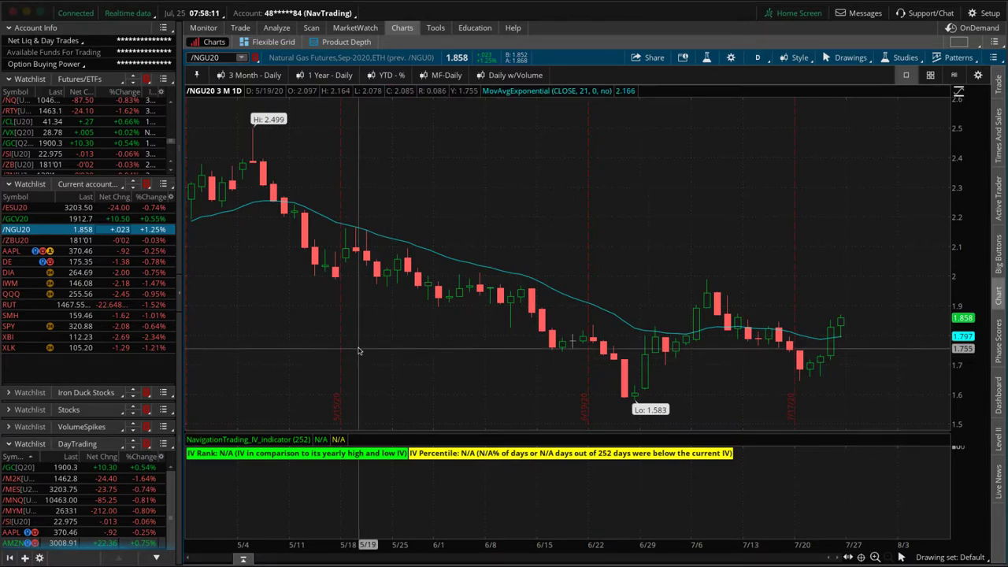
Step: Examine the /ZBU20 risk profile, temporarily exclude the short 172 call, and check the position's option expirations
{"action": "left_click", "coordinate": [154, 240]}
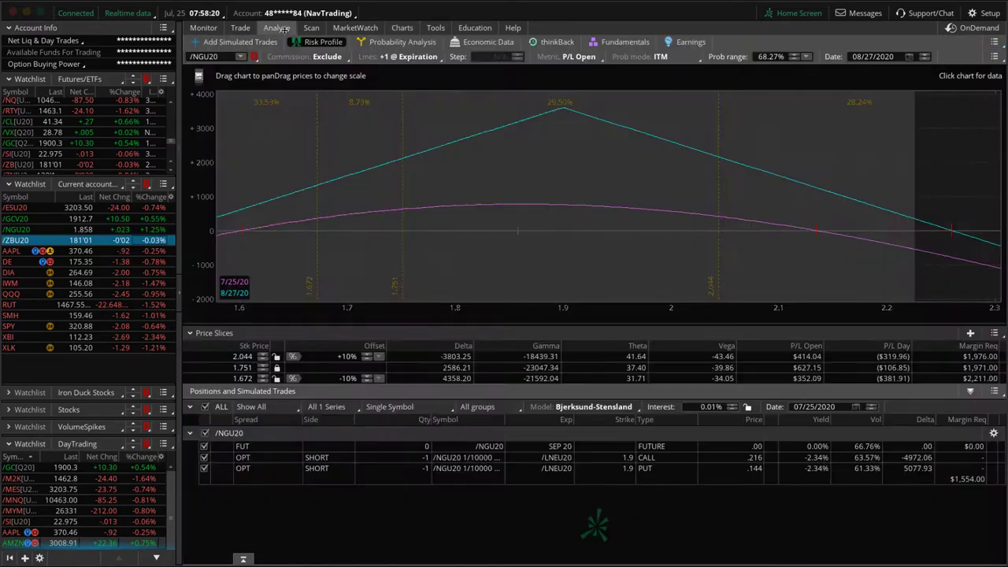
{"action": "left_click", "coordinate": [277, 27]}
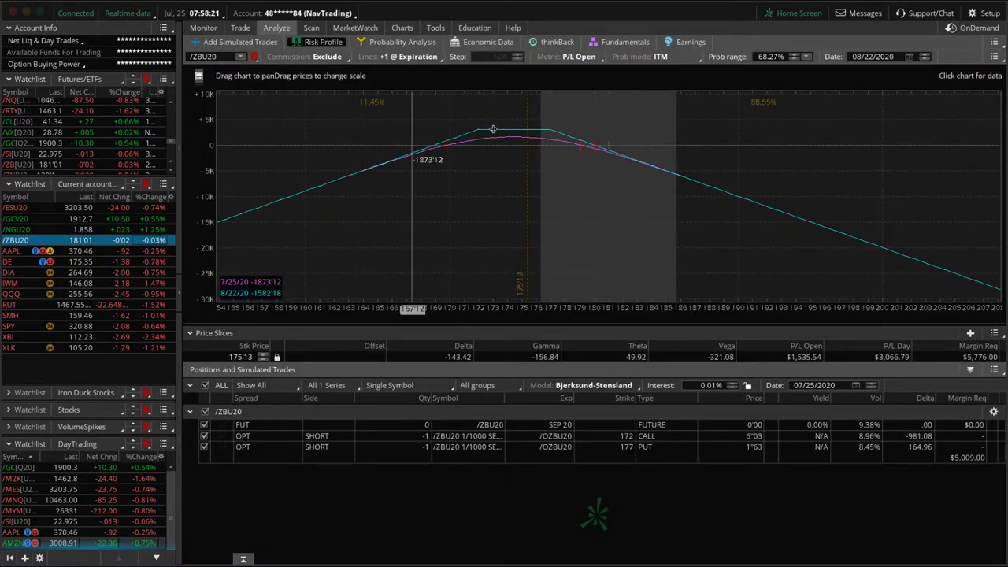
{"action": "left_click_drag", "start_coordinate": [574, 316], "coordinate": [551, 260]}
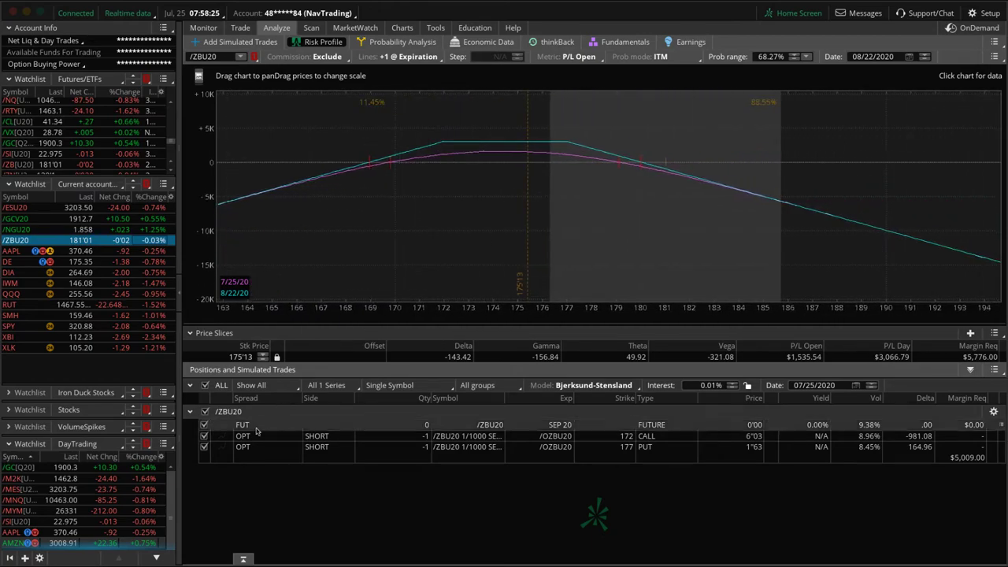
{"action": "left_click", "coordinate": [203, 435]}
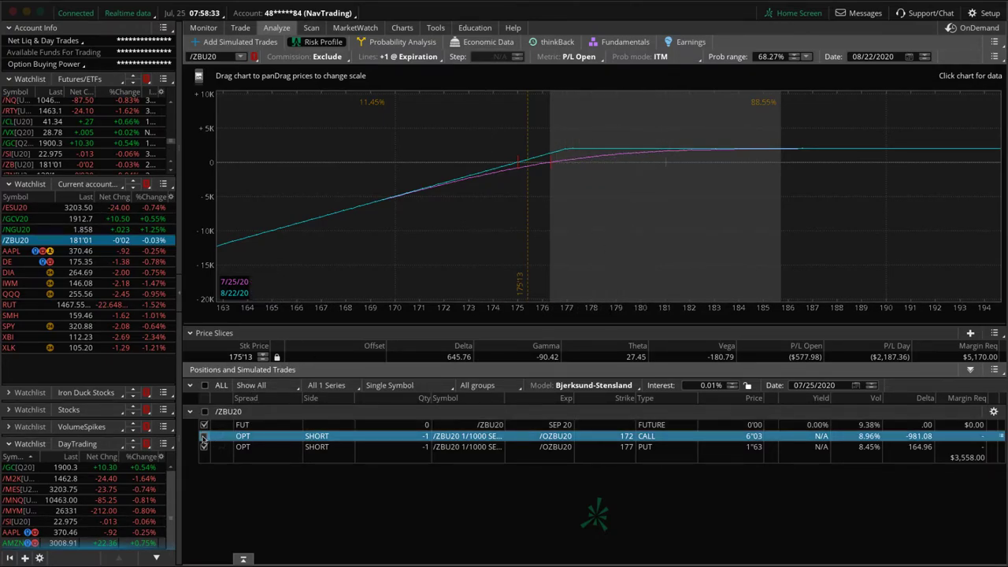
{"action": "left_click", "coordinate": [203, 437]}
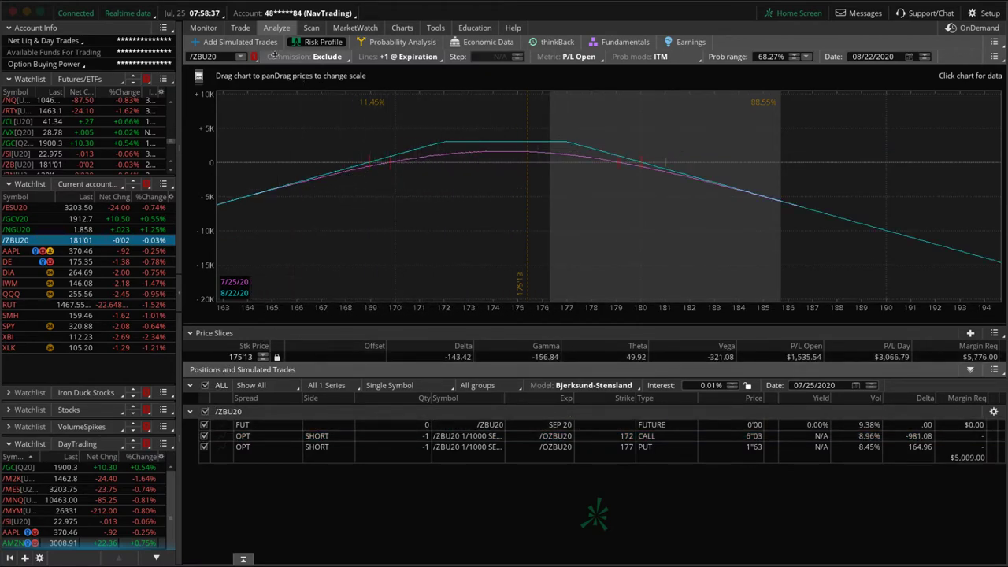
{"action": "left_click", "coordinate": [242, 28]}
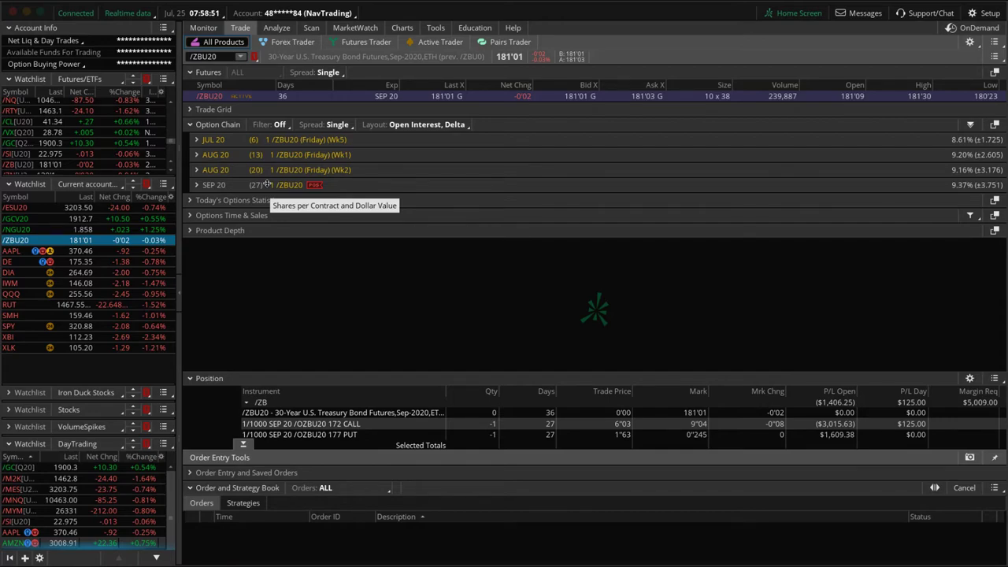
Step: Examine AAPL's risk profile with the price slice at about 369.81, and view DE's risk profile
{"action": "key", "text": "Down"}
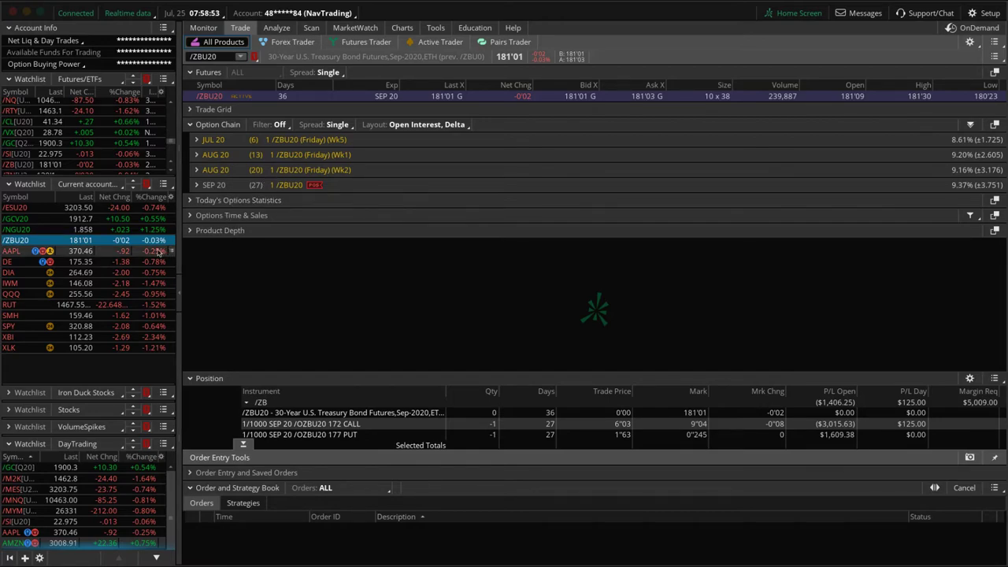
{"action": "left_click", "coordinate": [277, 28]}
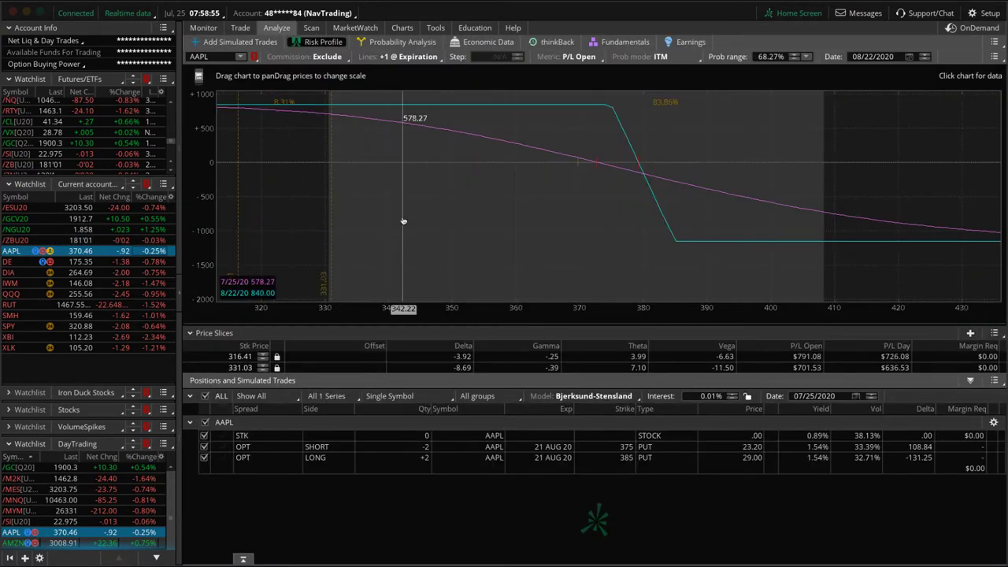
{"action": "left_click", "coordinate": [579, 169]}
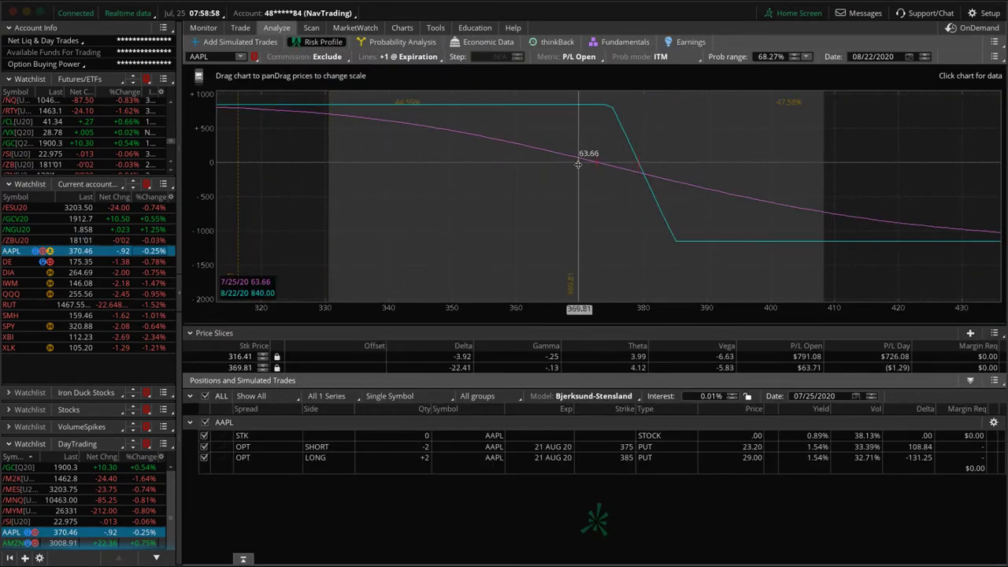
{"action": "left_click", "coordinate": [115, 264]}
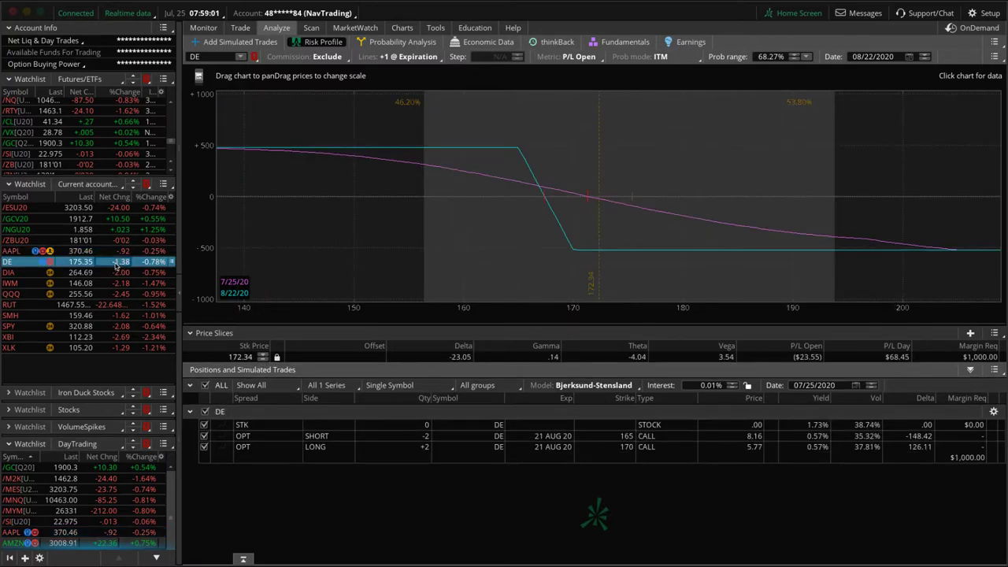
Step: Display DIA's risk profile with only the 255/260 call spread included
{"action": "left_click", "coordinate": [127, 272]}
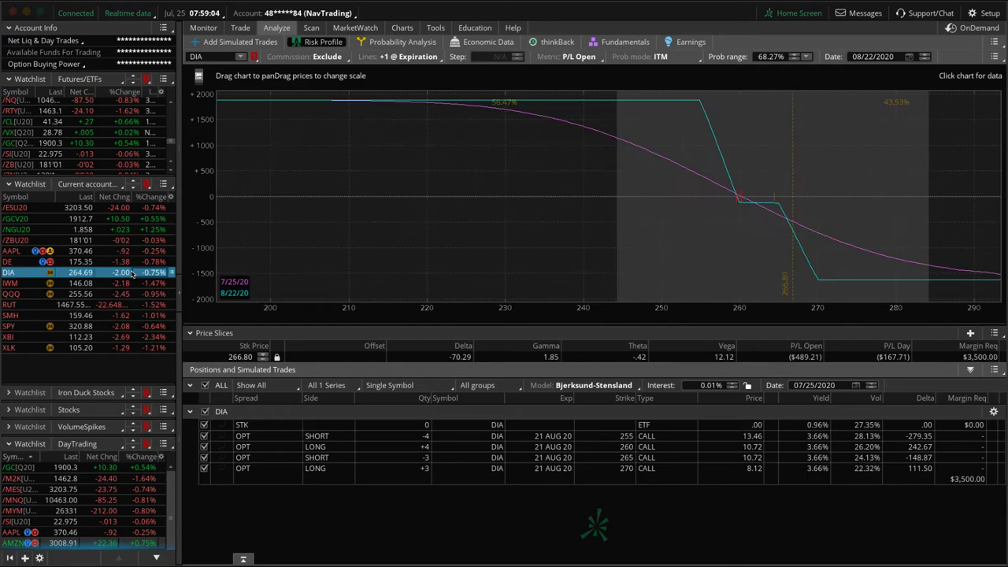
{"action": "left_click", "coordinate": [203, 460]}
{"action": "left_click", "coordinate": [203, 458]}
{"action": "left_click", "coordinate": [203, 468]}
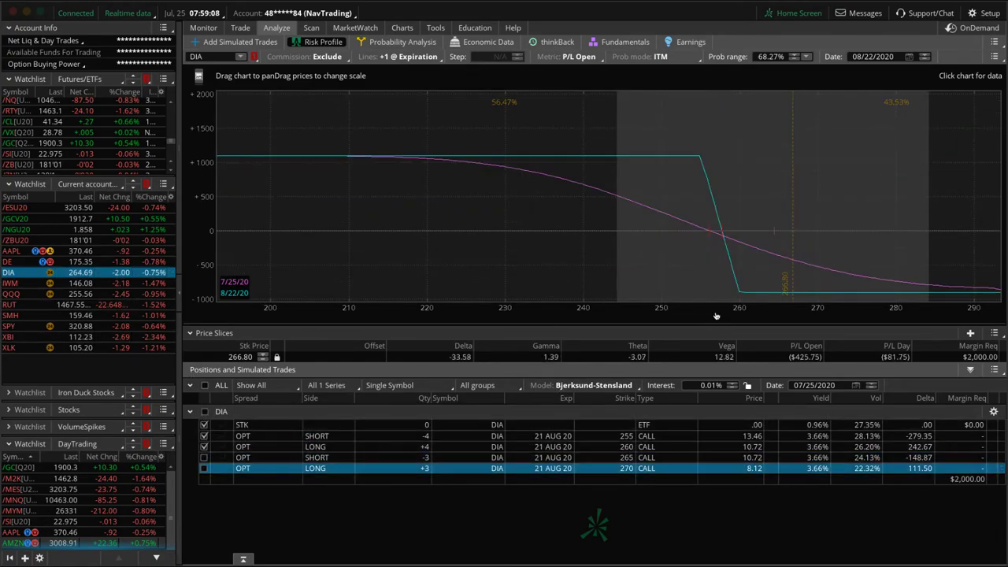
Step: Include the 265/270 call spread in DIA's risk profile and exclude the 255/260 legs
{"action": "left_click", "coordinate": [204, 468]}
{"action": "left_click", "coordinate": [204, 457]}
{"action": "left_click", "coordinate": [204, 447]}
{"action": "left_click", "coordinate": [204, 436]}
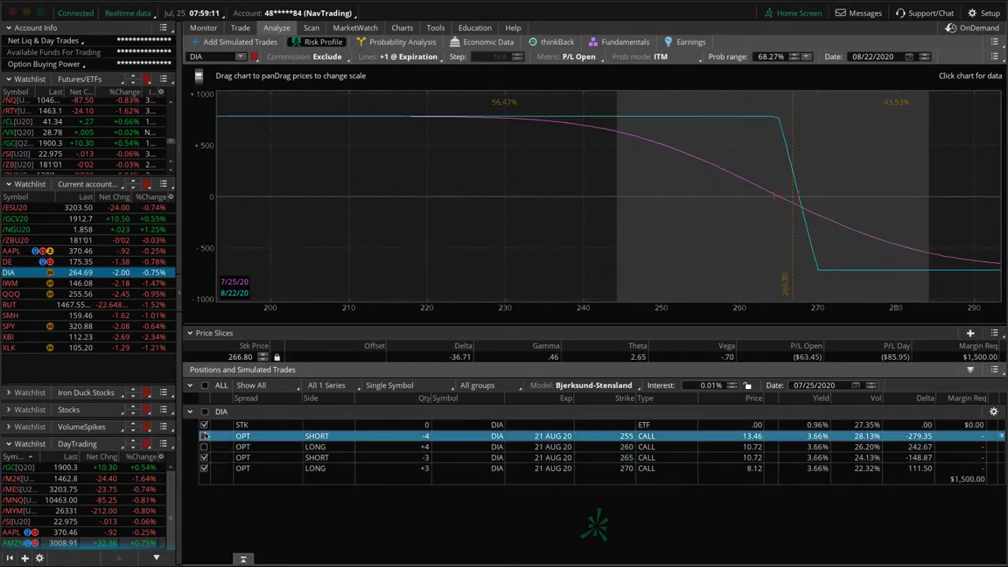
Step: Display IWM's risk profile with only the 21 AUG 20 139/144 put spread included
{"action": "left_click", "coordinate": [154, 283]}
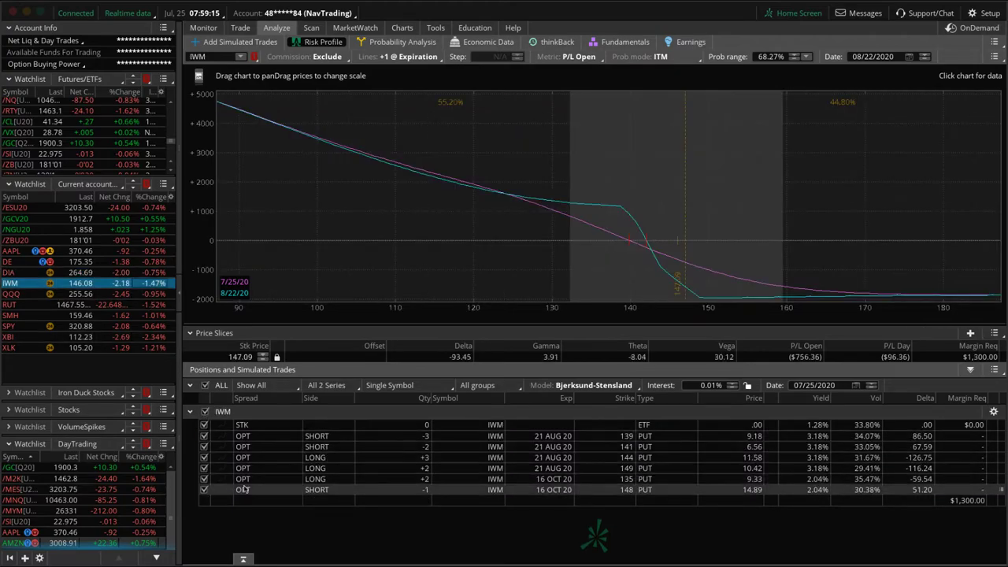
{"action": "left_click", "coordinate": [205, 411]}
{"action": "left_click", "coordinate": [205, 411]}
{"action": "left_click", "coordinate": [205, 411]}
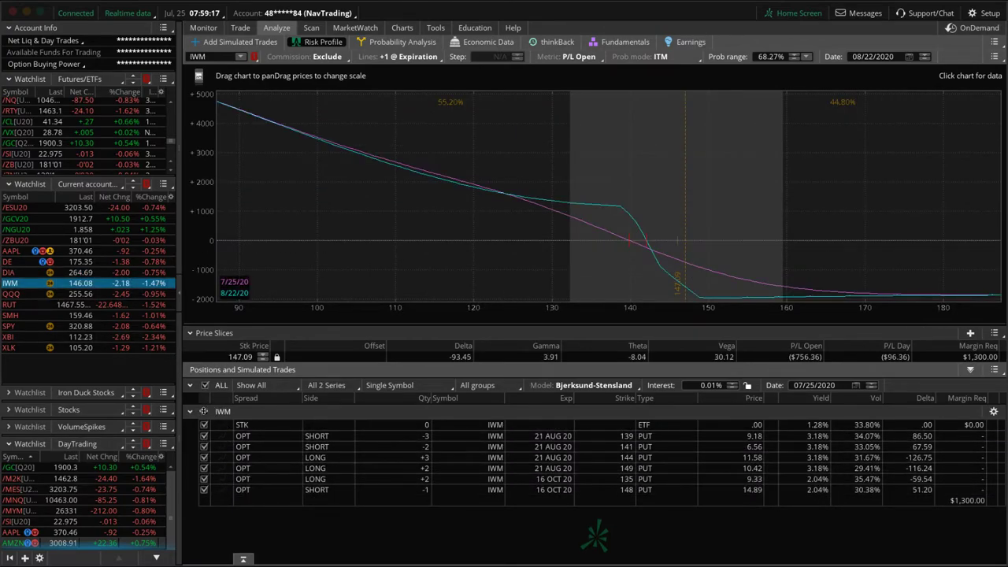
{"action": "left_click", "coordinate": [204, 436]}
{"action": "left_click", "coordinate": [204, 458]}
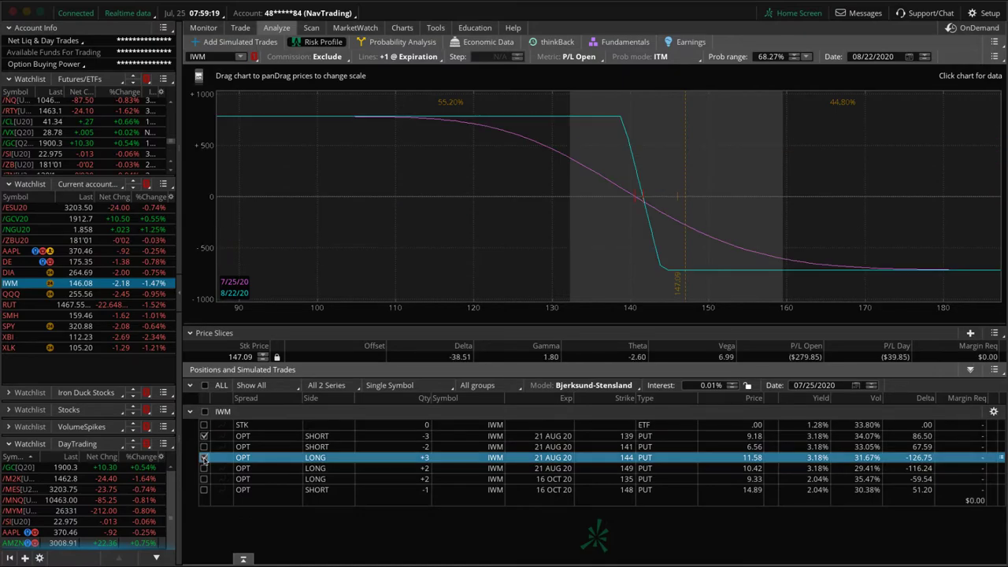
Step: Swap the 139/144 legs for the 21 AUG 20 141/149 put spread in IWM's risk profile
{"action": "left_click", "coordinate": [204, 435]}
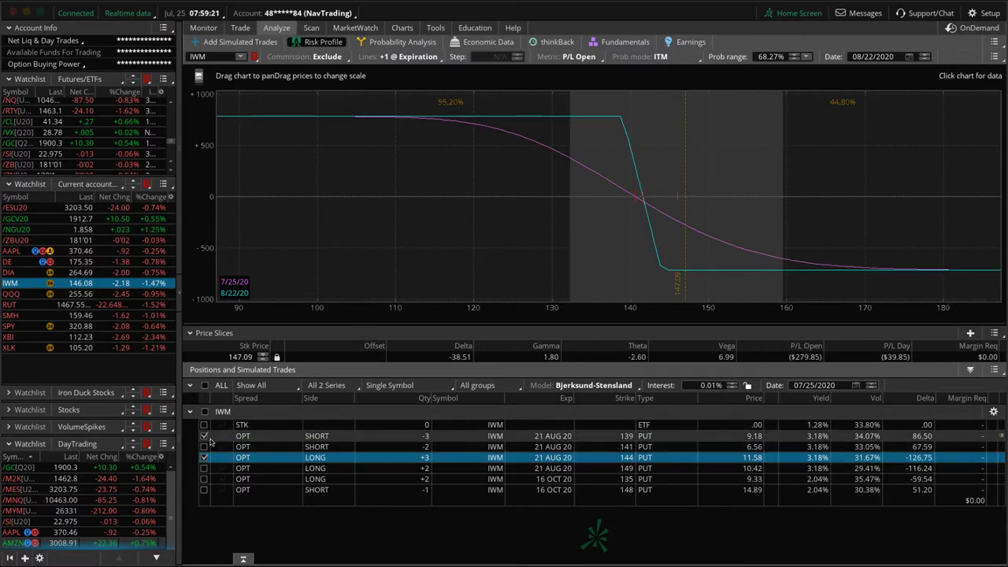
{"action": "left_click", "coordinate": [203, 446]}
{"action": "left_click", "coordinate": [204, 457]}
{"action": "left_click", "coordinate": [204, 468]}
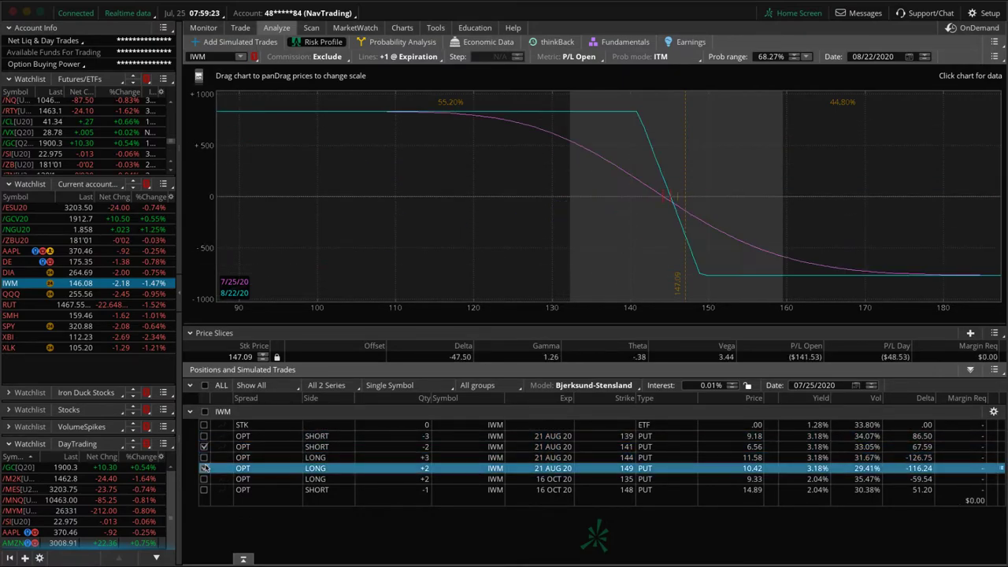
{"action": "left_click", "coordinate": [204, 468]}
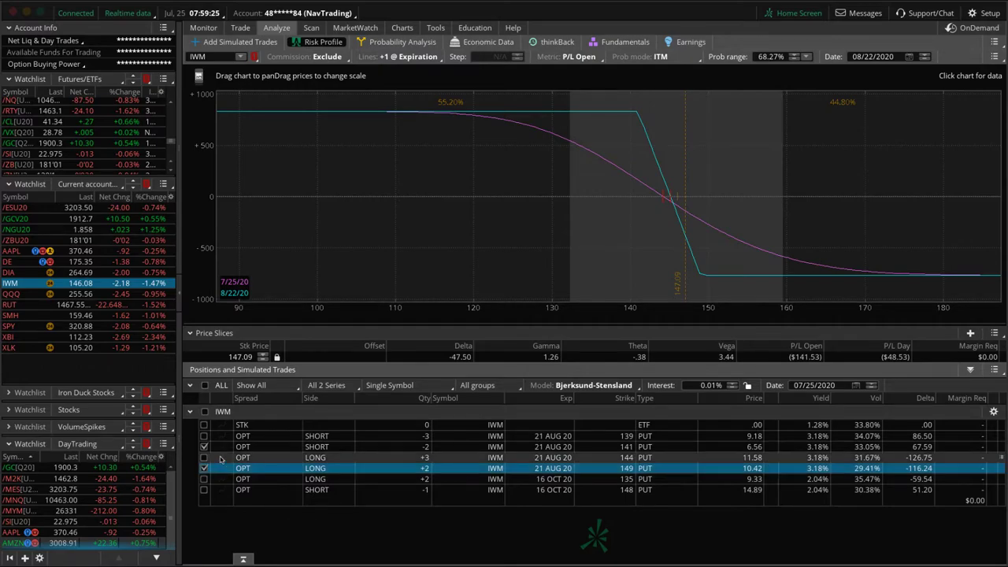
Step: Include only IWM's 16 OCT 20 135 and 148 puts and examine the profit/loss curve across prices
{"action": "left_click", "coordinate": [204, 446]}
{"action": "left_click", "coordinate": [204, 479]}
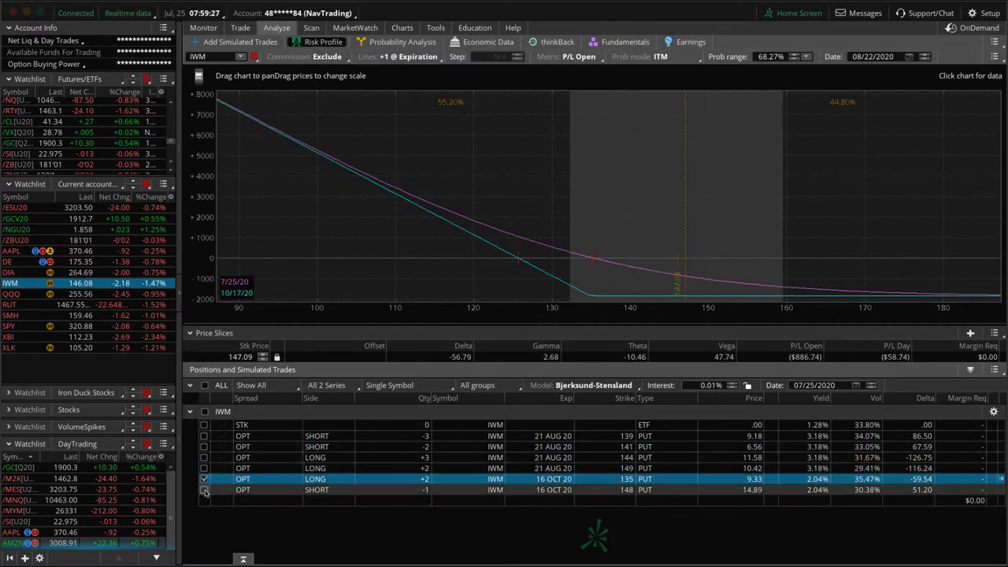
{"action": "left_click", "coordinate": [204, 490]}
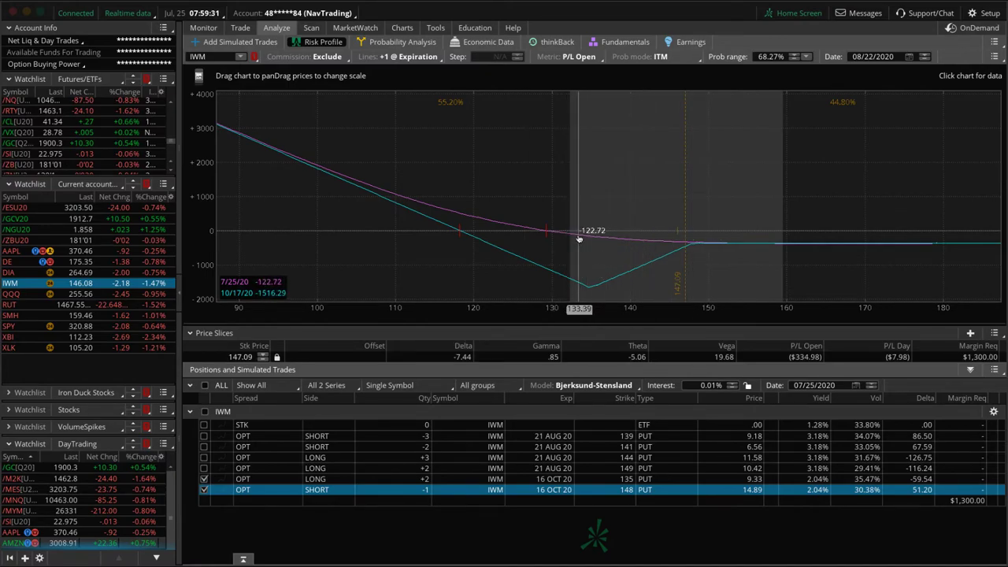
{"action": "left_click_drag", "start_coordinate": [573, 238], "coordinate": [708, 249]}
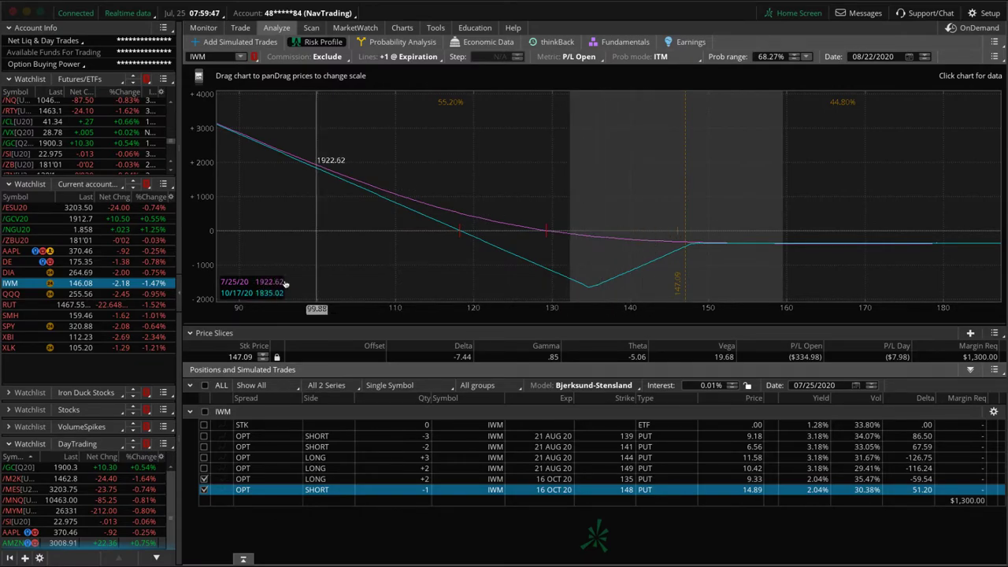
Step: Display QQQ's risk profile with the September calls and October puts excluded, keeping the August 265/270 call spread
{"action": "left_click", "coordinate": [152, 295]}
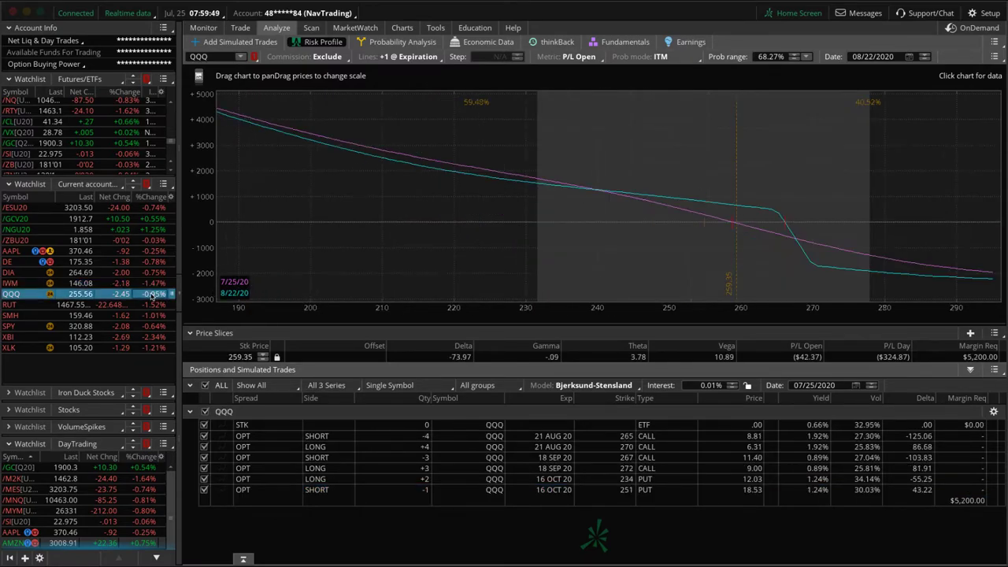
{"action": "left_click", "coordinate": [204, 490]}
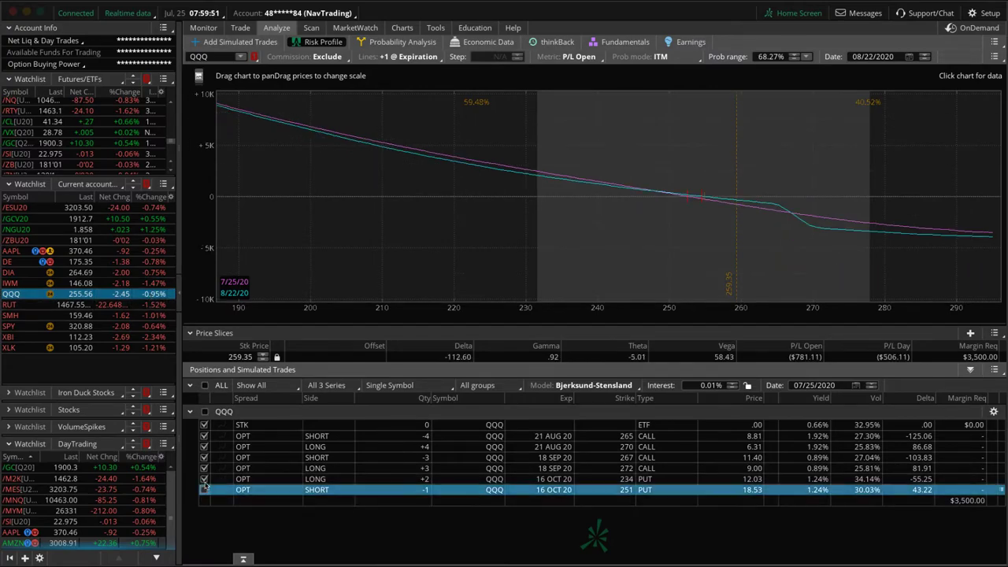
{"action": "left_click", "coordinate": [204, 479]}
{"action": "left_click", "coordinate": [204, 468]}
{"action": "left_click", "coordinate": [204, 457]}
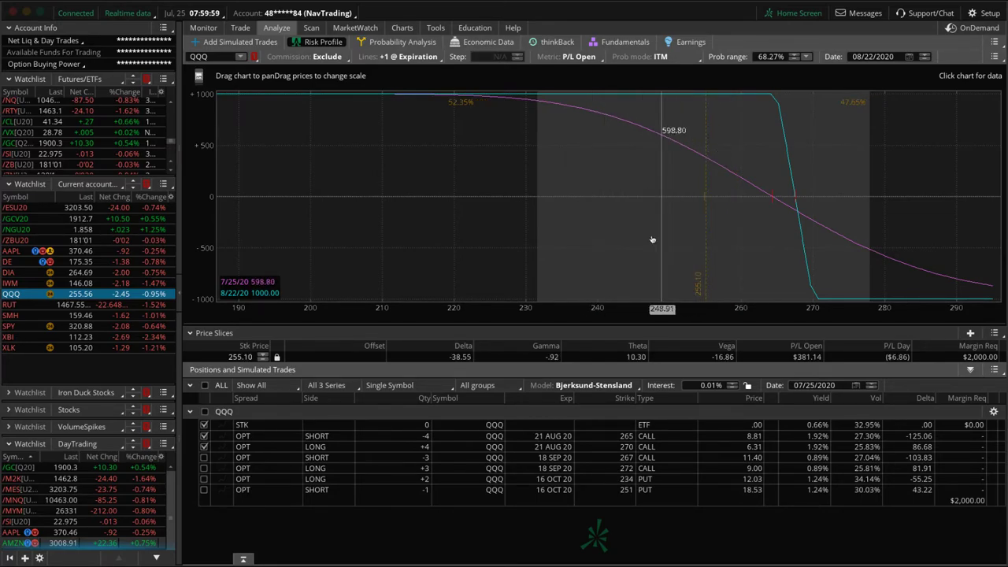
Step: Replace the August 265/270 legs with the 18 SEP 20 267/272 call spread in QQQ's risk profile
{"action": "left_click", "coordinate": [204, 436]}
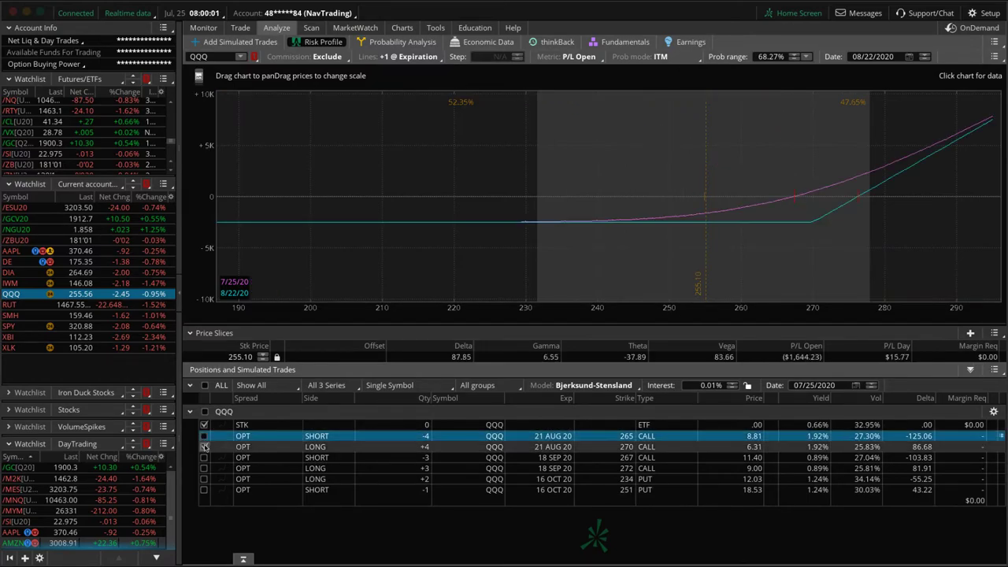
{"action": "left_click", "coordinate": [204, 447]}
{"action": "left_click", "coordinate": [204, 457]}
{"action": "left_click", "coordinate": [204, 468]}
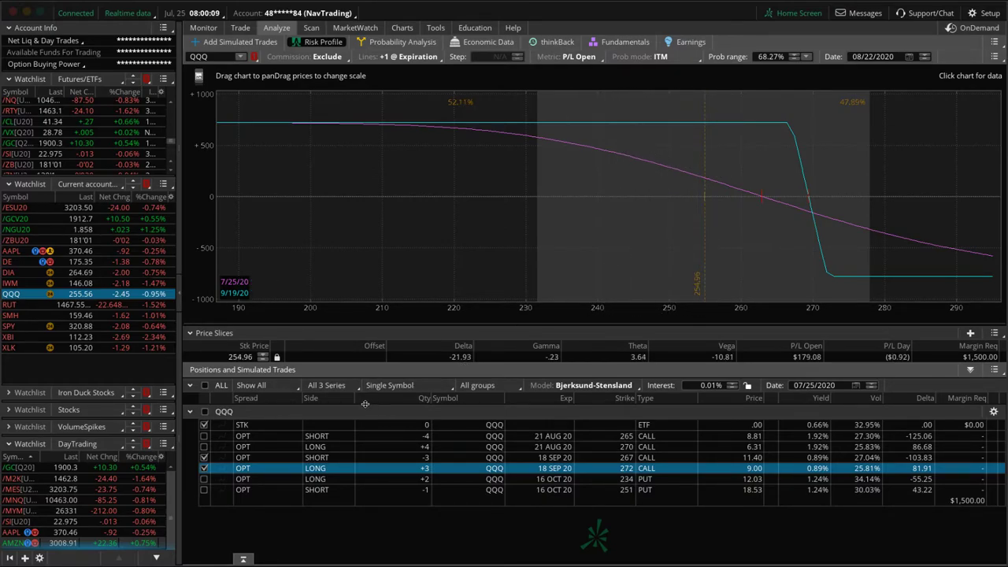
Step: Limit QQQ's option legs to the 16 OCT 20 234 and 251 puts, and view XBI's risk profile
{"action": "left_click", "coordinate": [204, 457]}
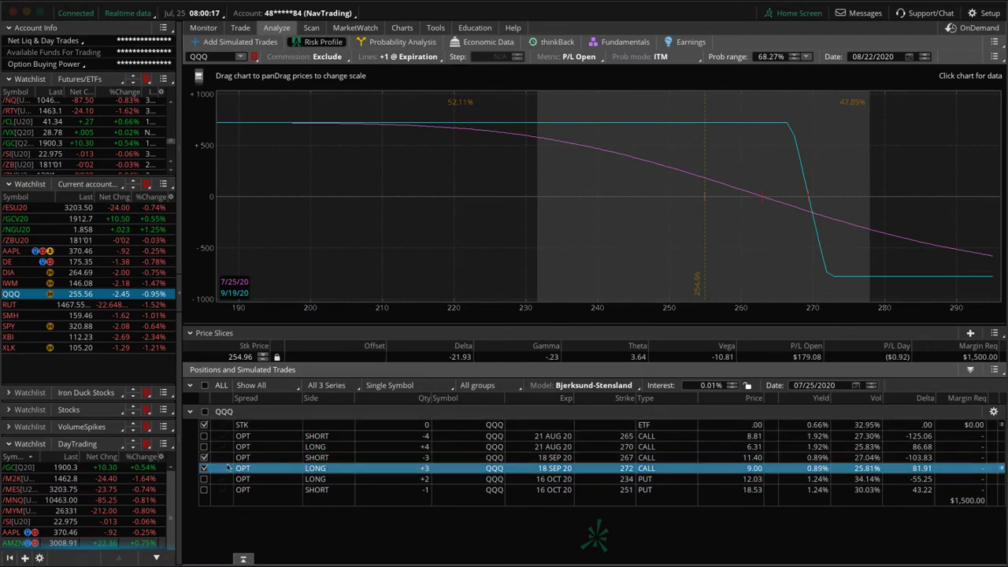
{"action": "left_click", "coordinate": [204, 457]}
{"action": "left_click", "coordinate": [203, 467]}
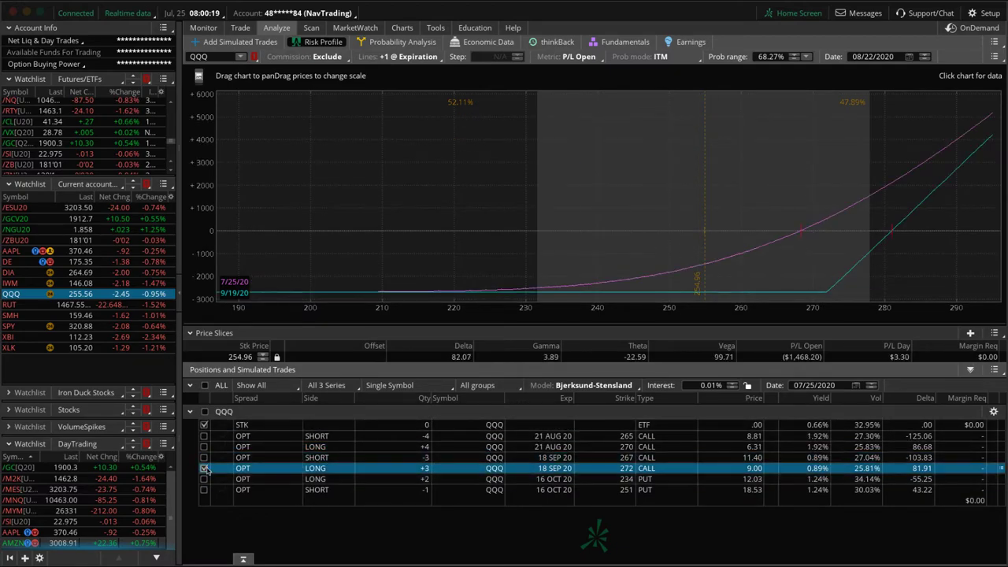
{"action": "left_click", "coordinate": [204, 479]}
{"action": "left_click", "coordinate": [204, 490]}
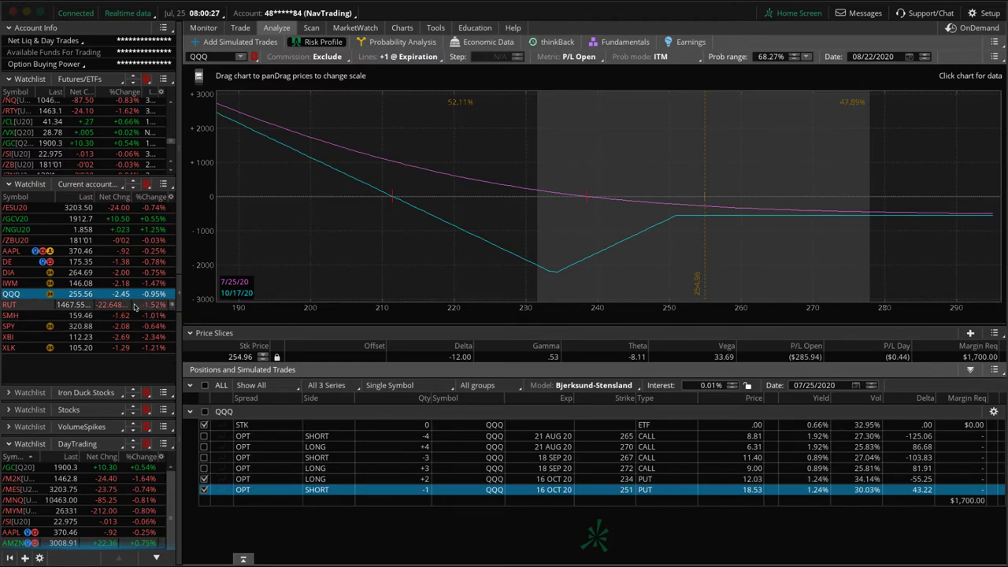
{"action": "left_click", "coordinate": [21, 338]}
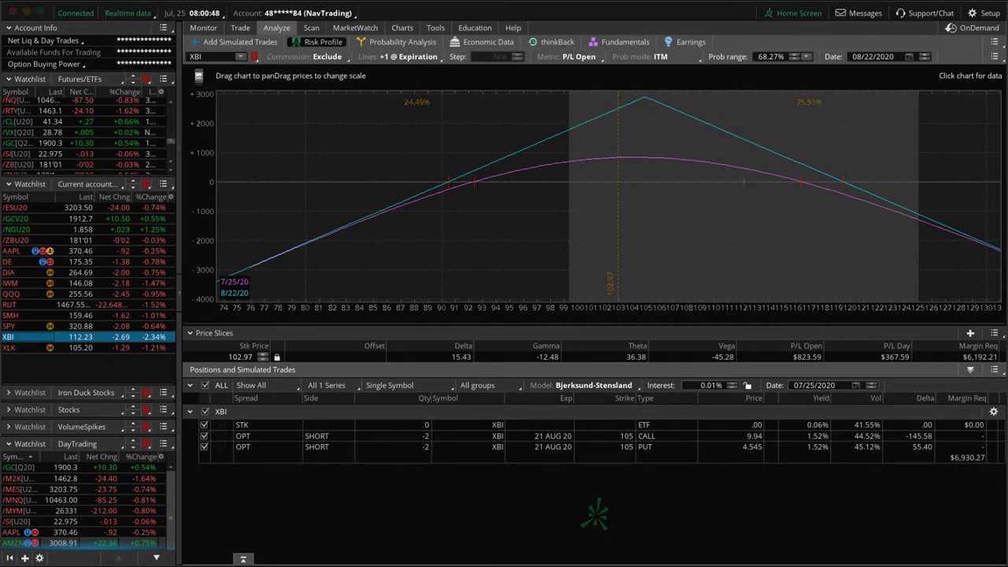
Step: Switch to the Day Trading Options for Income Facebook group and read the week's daily profit/loss posts
{"action": "key", "text": "super+Tab"}
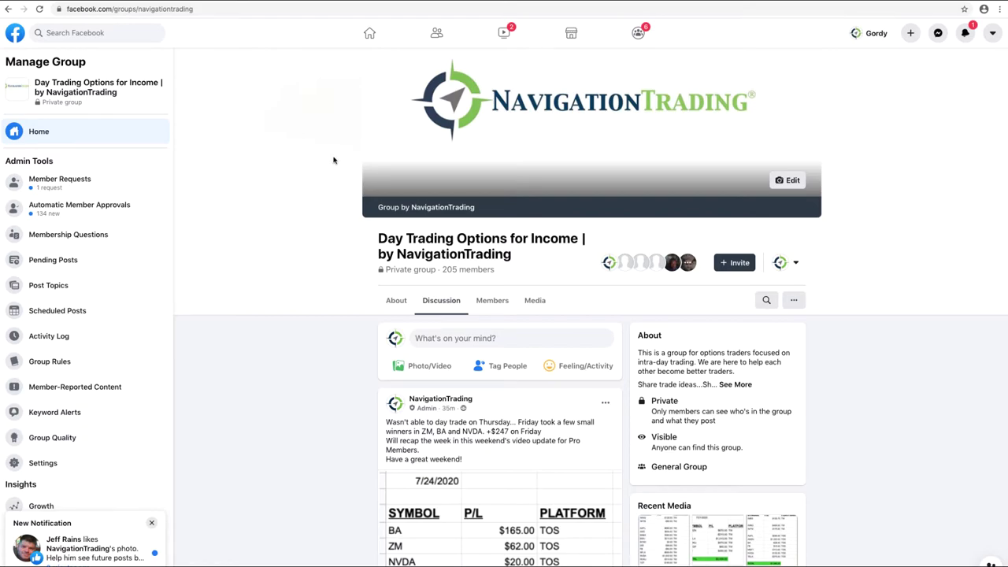
{"action": "scroll", "coordinate": [381, 196], "scroll_direction": "down", "scroll_amount": 3}
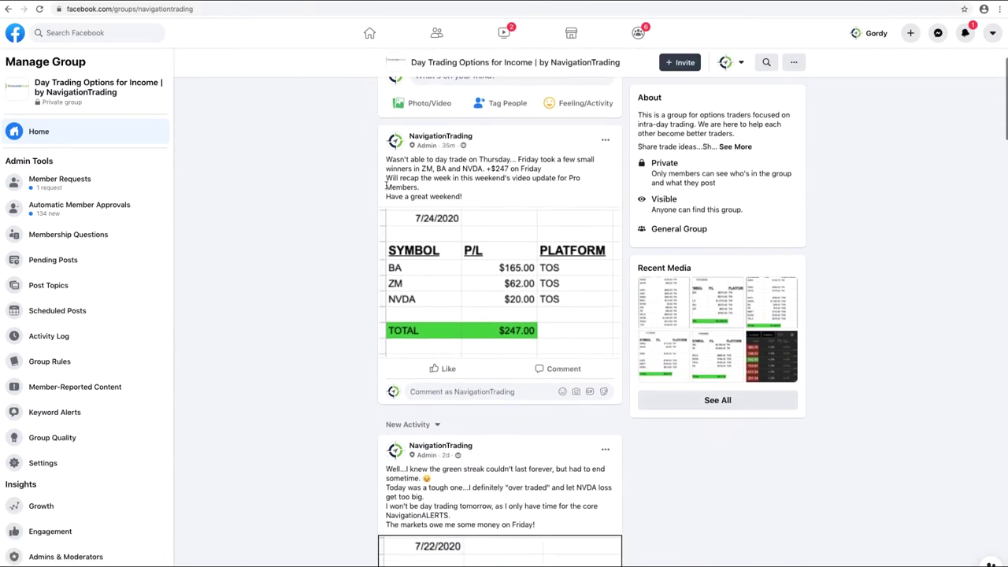
{"action": "scroll", "coordinate": [244, 228], "scroll_direction": "up", "scroll_amount": 3}
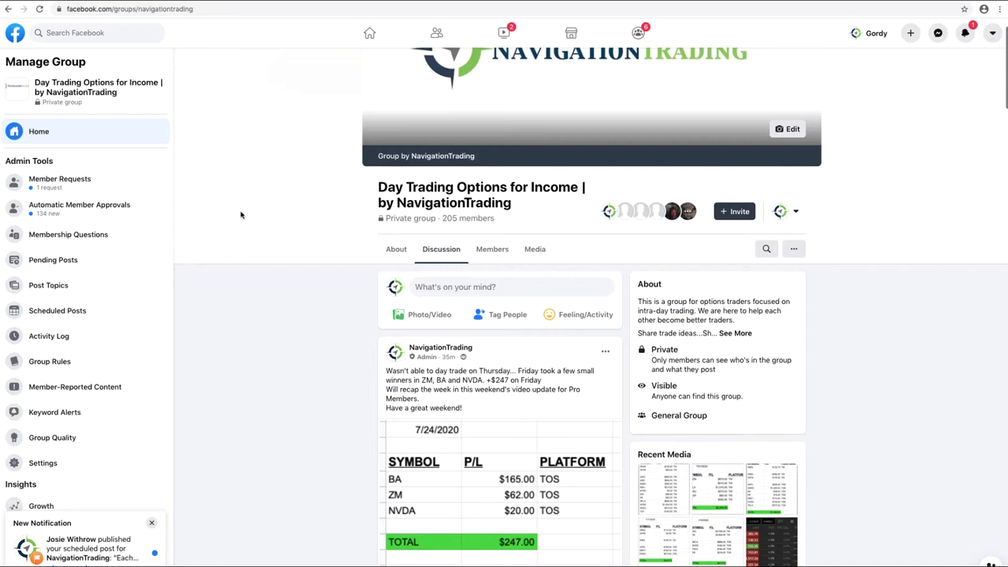
{"action": "scroll", "coordinate": [241, 214], "scroll_direction": "up", "scroll_amount": 1}
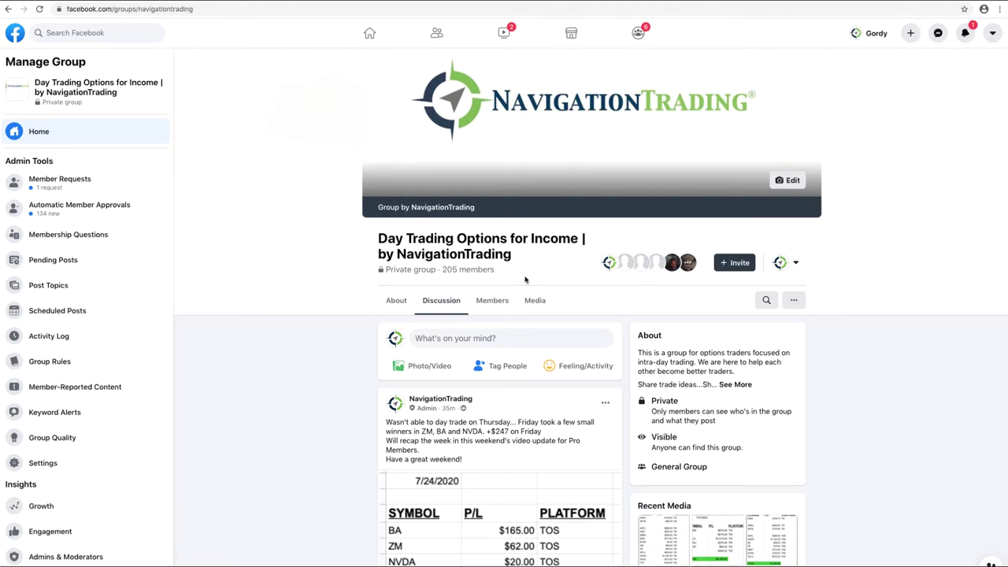
{"action": "scroll", "coordinate": [799, 256], "scroll_direction": "down", "scroll_amount": 3}
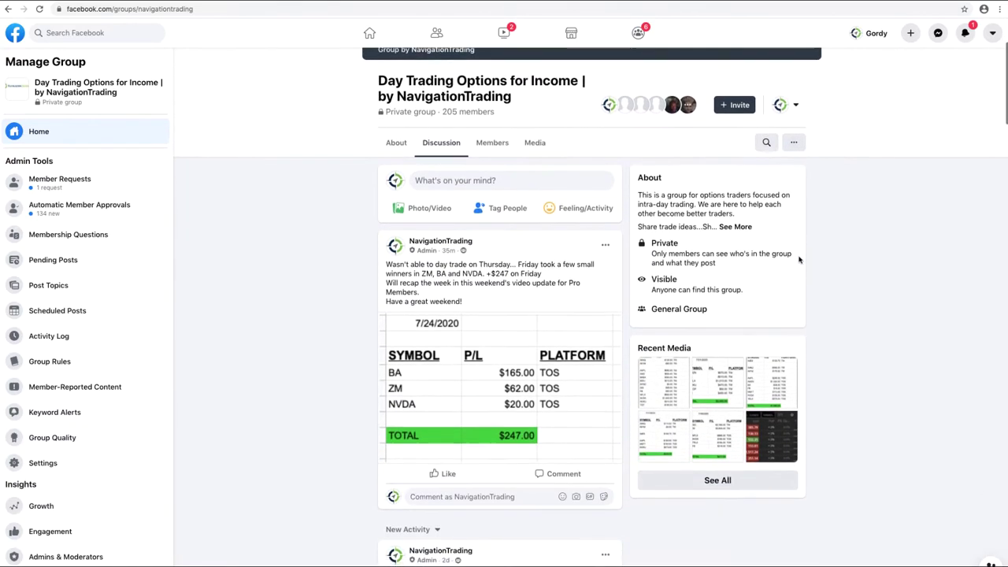
{"action": "scroll", "coordinate": [798, 259], "scroll_direction": "down", "scroll_amount": 5}
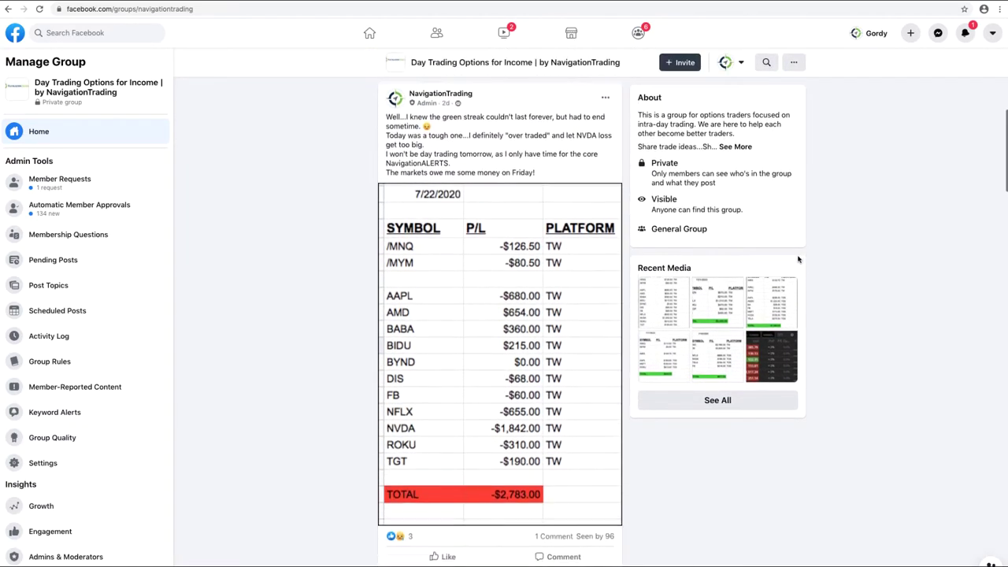
{"action": "scroll", "coordinate": [798, 260], "scroll_direction": "down", "scroll_amount": 3}
{"action": "scroll", "coordinate": [798, 256], "scroll_direction": "up", "scroll_amount": 10}
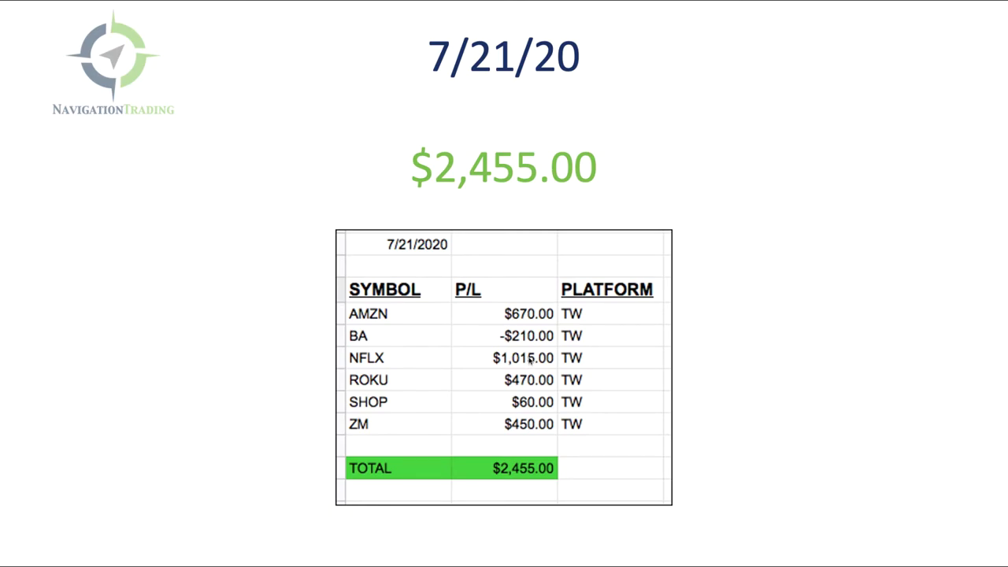
{"action": "key", "text": "Right"}
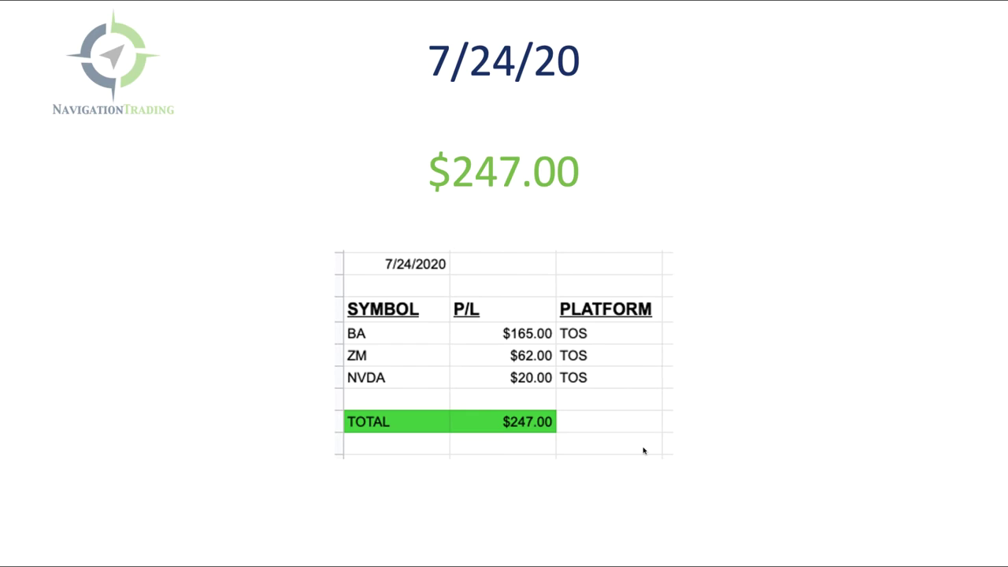
{"action": "scroll", "coordinate": [557, 429], "scroll_direction": "up", "scroll_amount": 5}
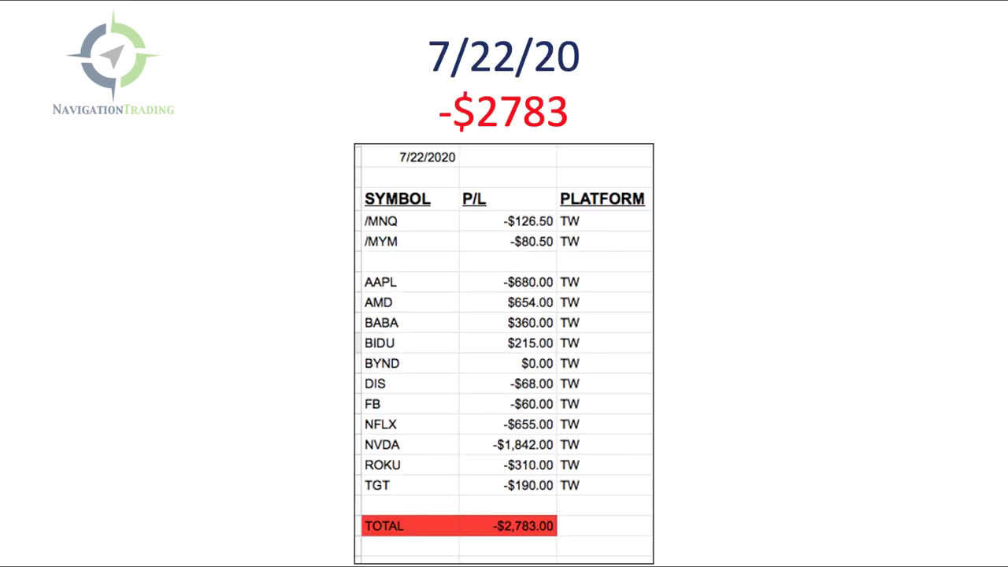
{"action": "scroll", "coordinate": [557, 429], "scroll_direction": "up", "scroll_amount": 1}
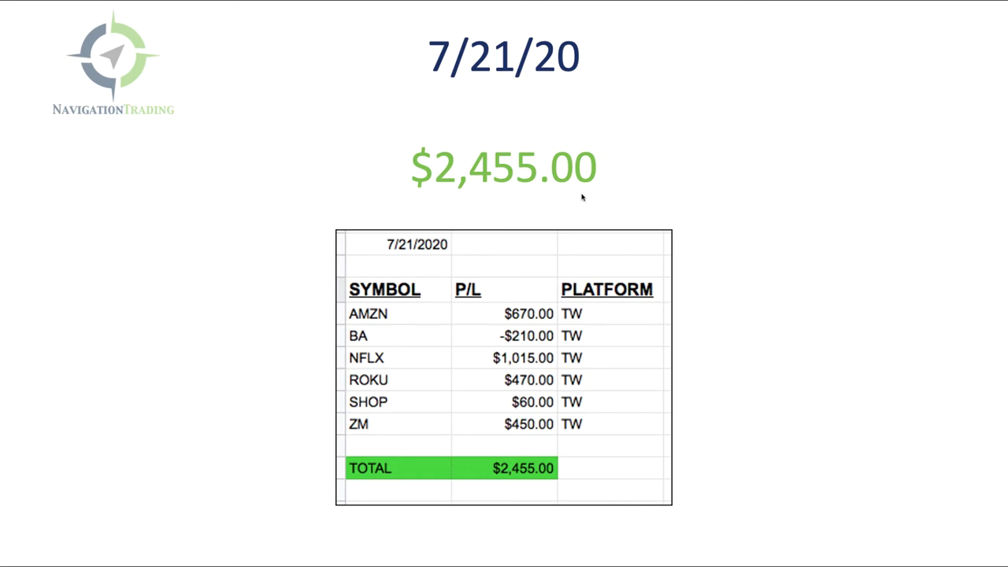
{"action": "scroll", "coordinate": [581, 197], "scroll_direction": "down", "scroll_amount": 1}
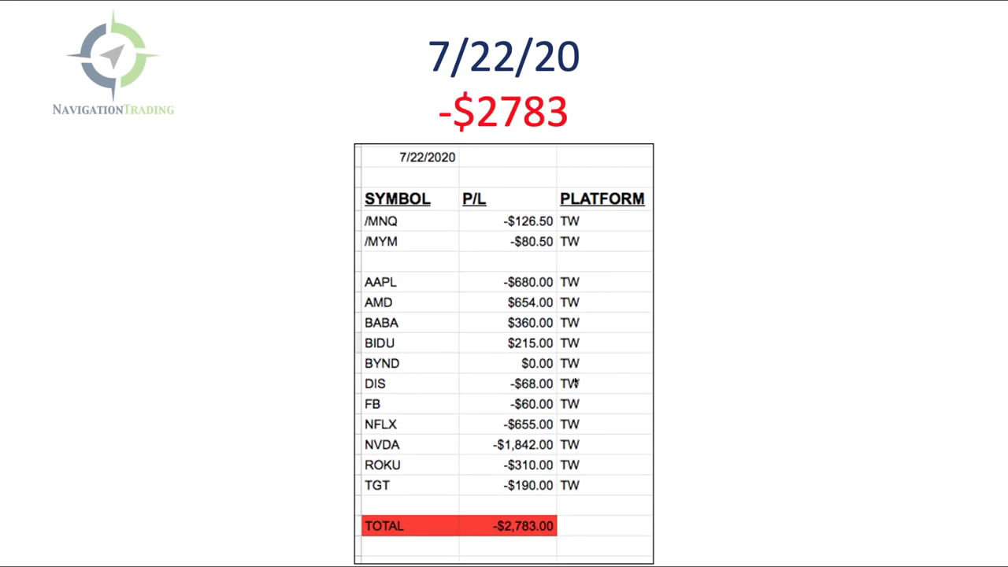
{"action": "key", "text": "Right"}
{"action": "key", "text": "Right"}
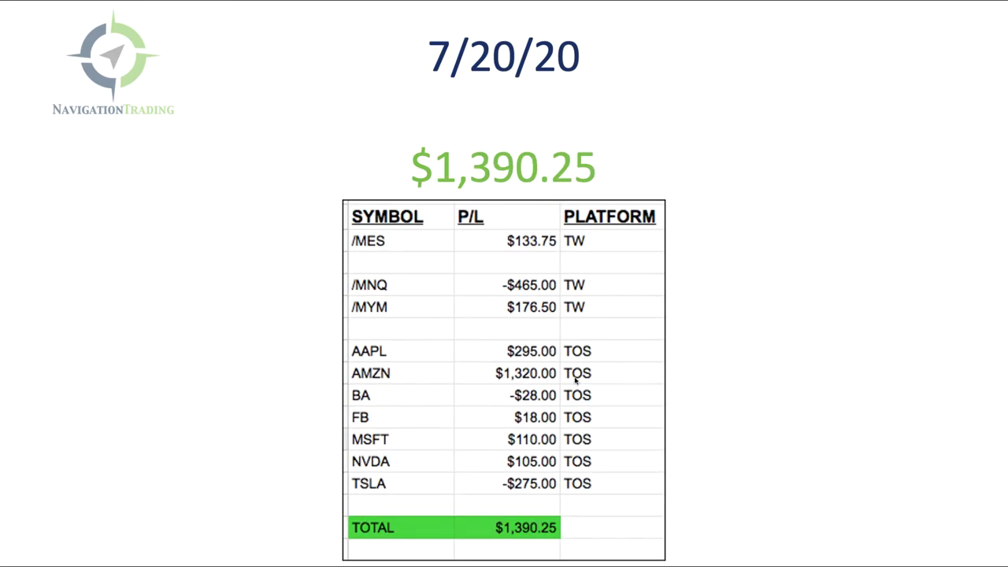
{"action": "key", "text": "Left"}
{"action": "key", "text": "Left"}
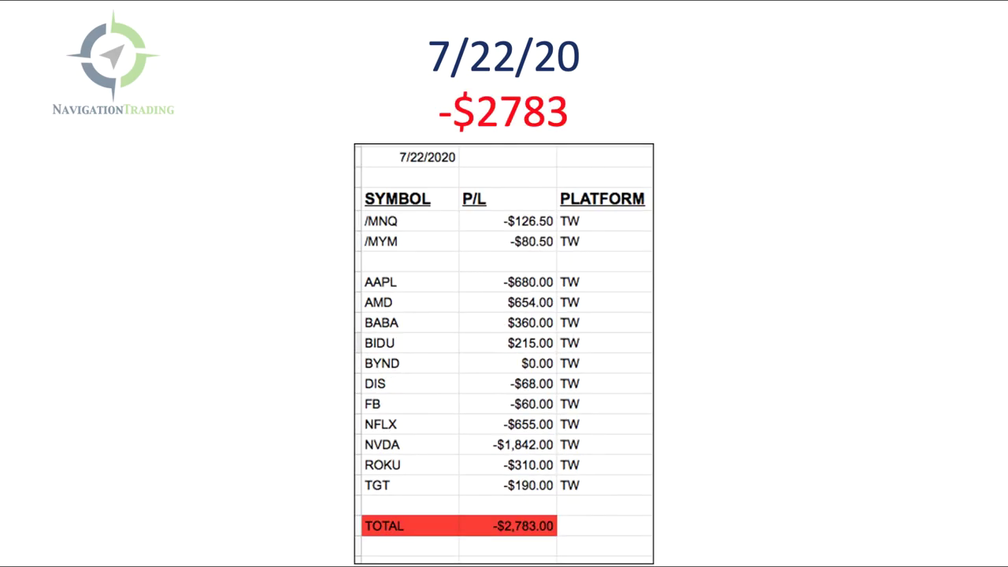